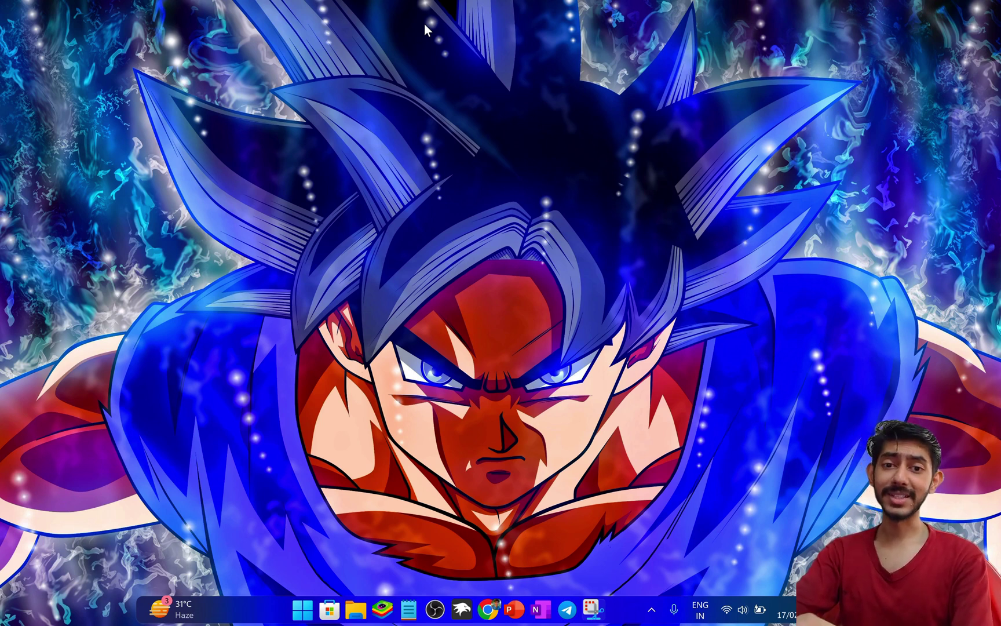
In Chrome, open the LuminaBrush card under Spaces in 'Trending on this week'
click(489, 610)
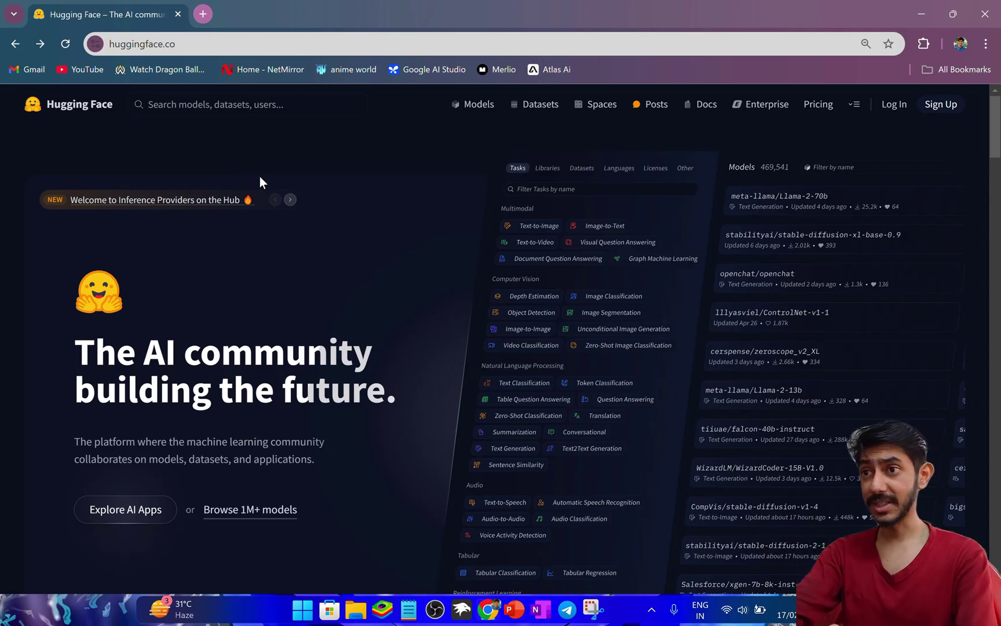
scroll(501, 313, down, 2)
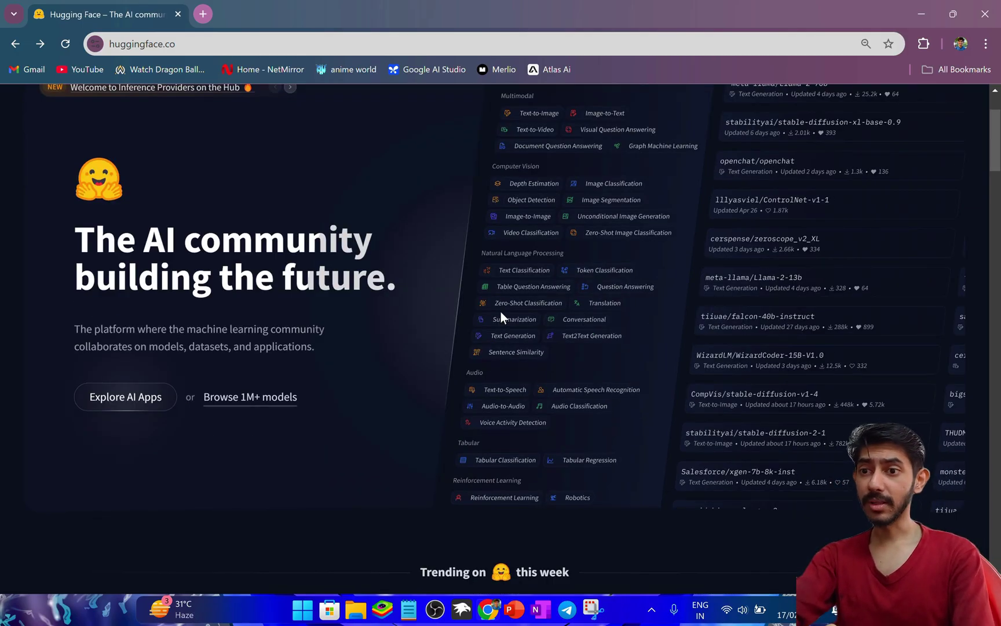
scroll(501, 312, up, 2)
scroll(501, 312, down, 1)
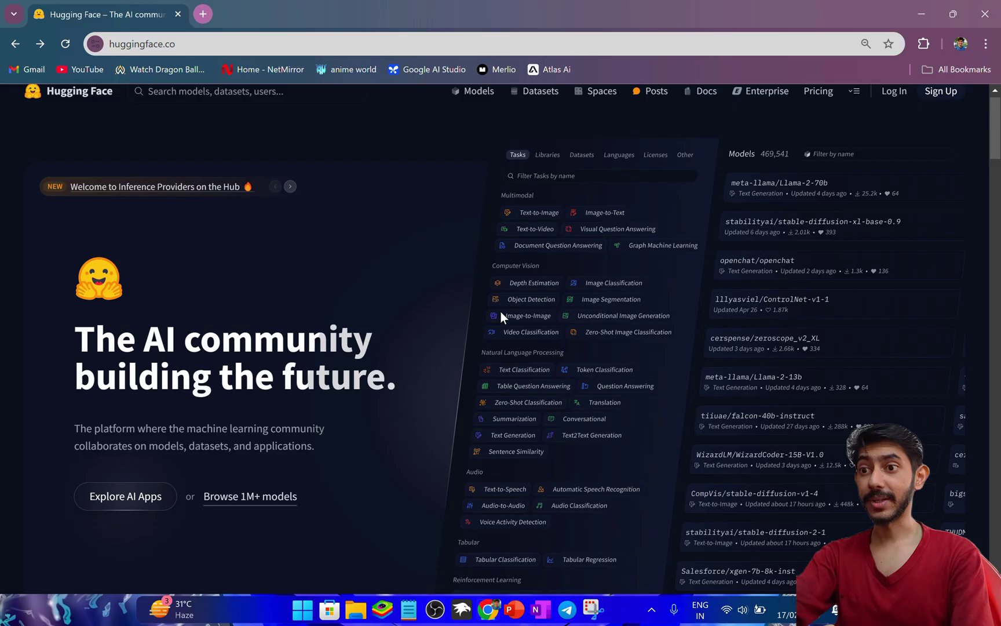
scroll(501, 312, down, 5)
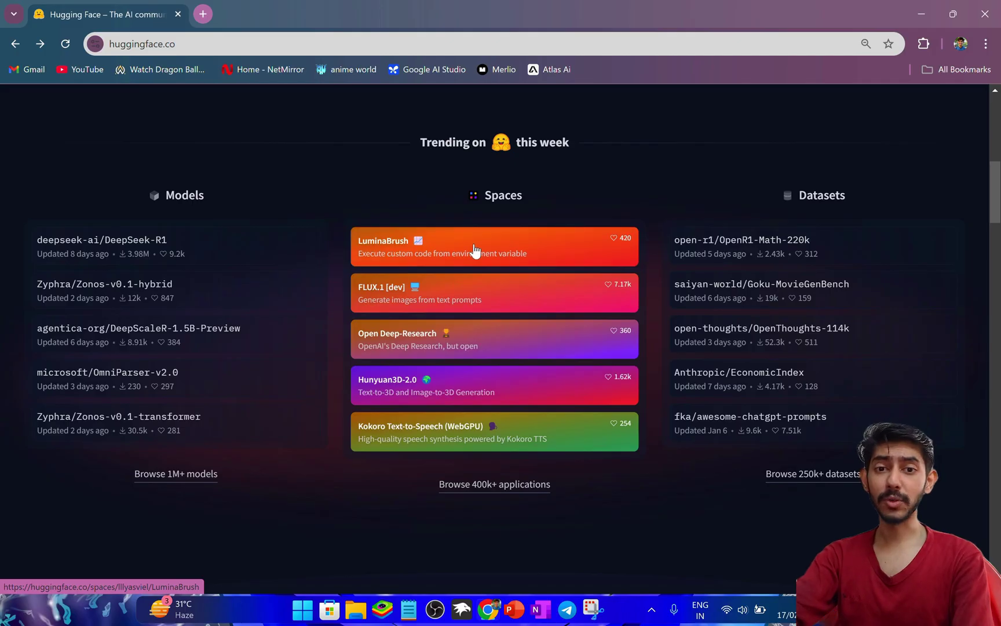
click(458, 252)
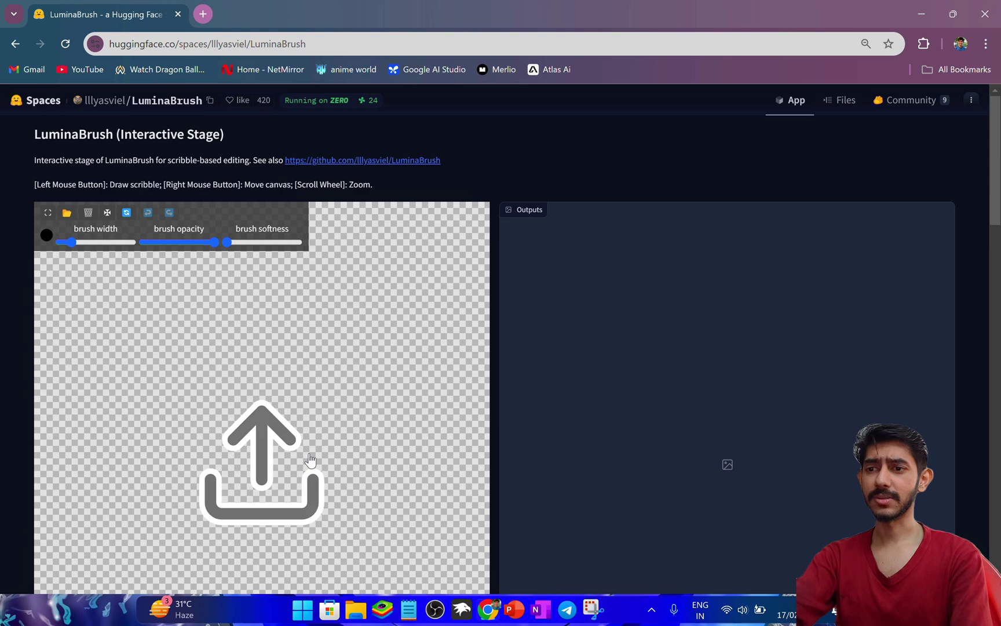
Upload IMG_20250101_182110 from the Downloads folder onto the LuminaBrush canvas
click(281, 439)
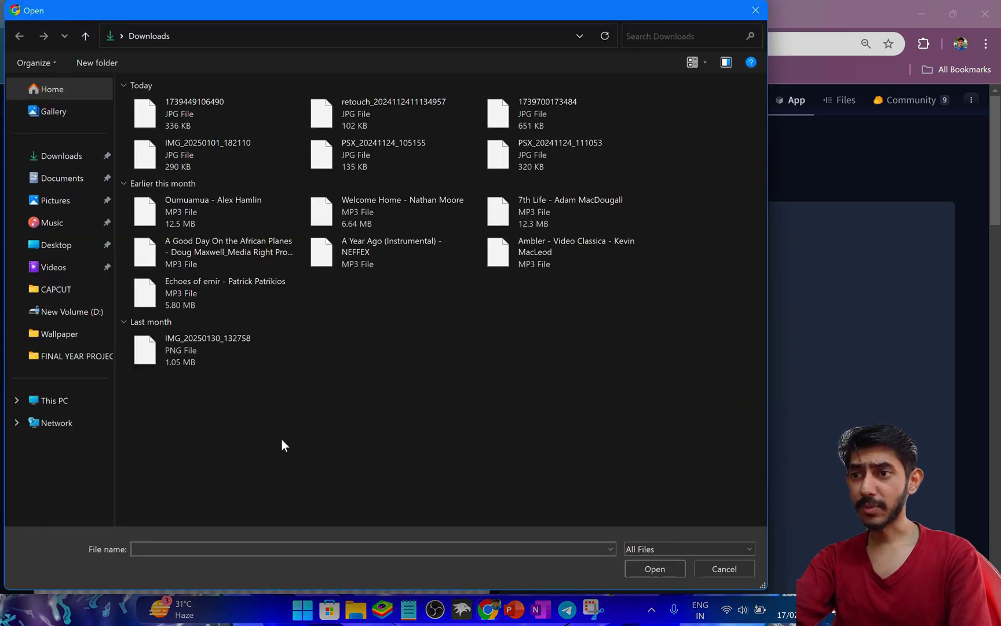
double_click(199, 155)
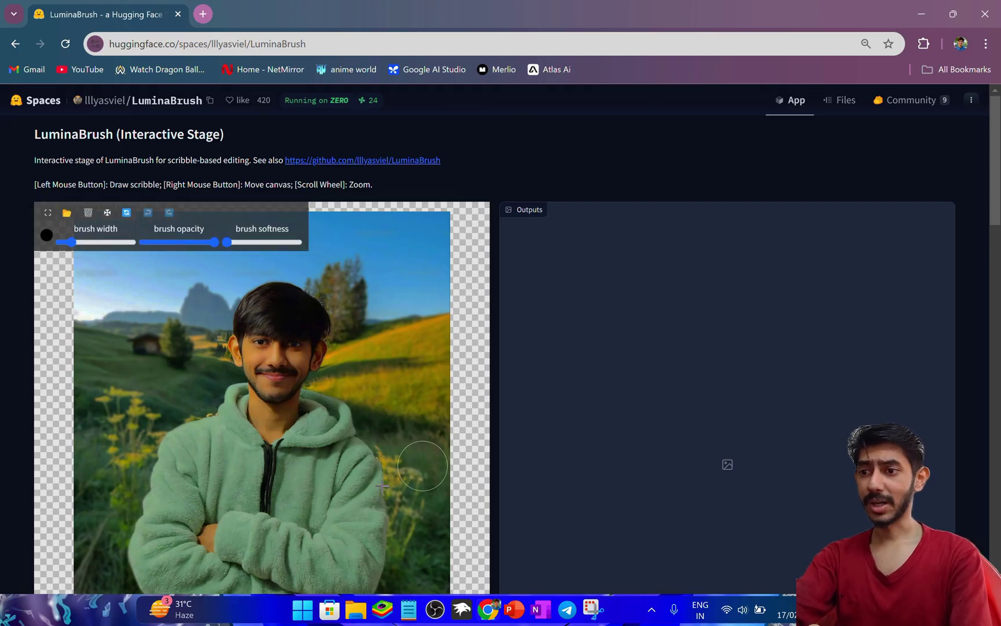
Fill the Prompt box with 'neon night, city.' from the Illumination Environment Quick List
scroll(491, 429, down, 3)
scroll(490, 431, down, 6)
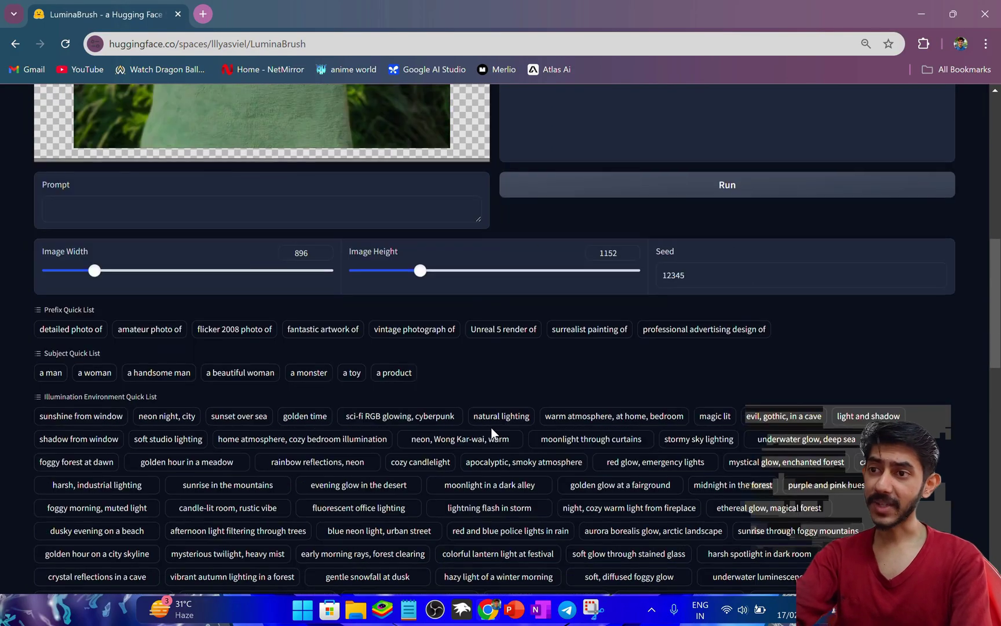
scroll(384, 412, up, 1)
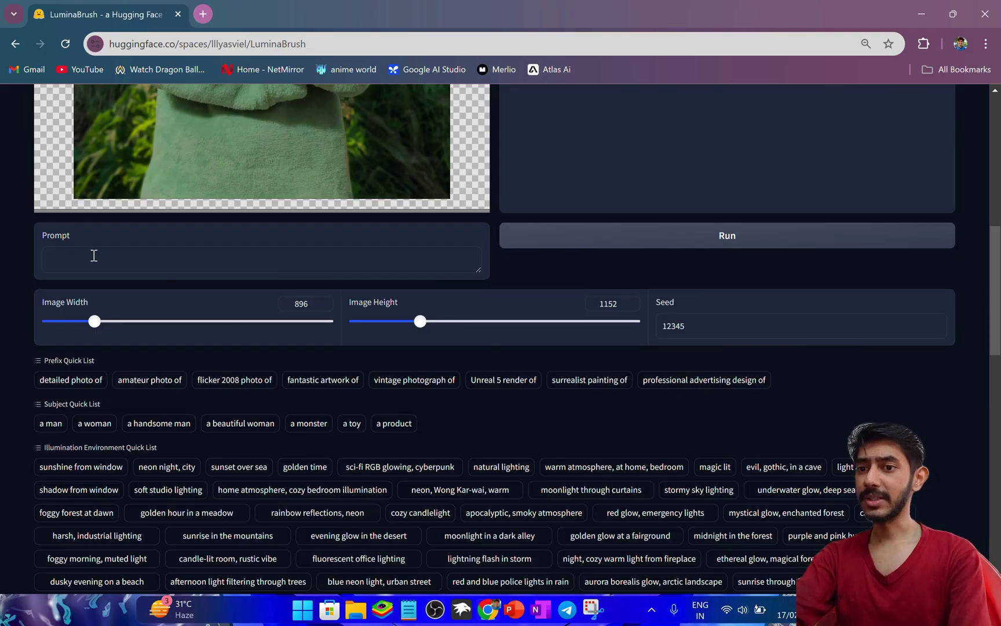
click(399, 422)
scroll(400, 426, down, 1)
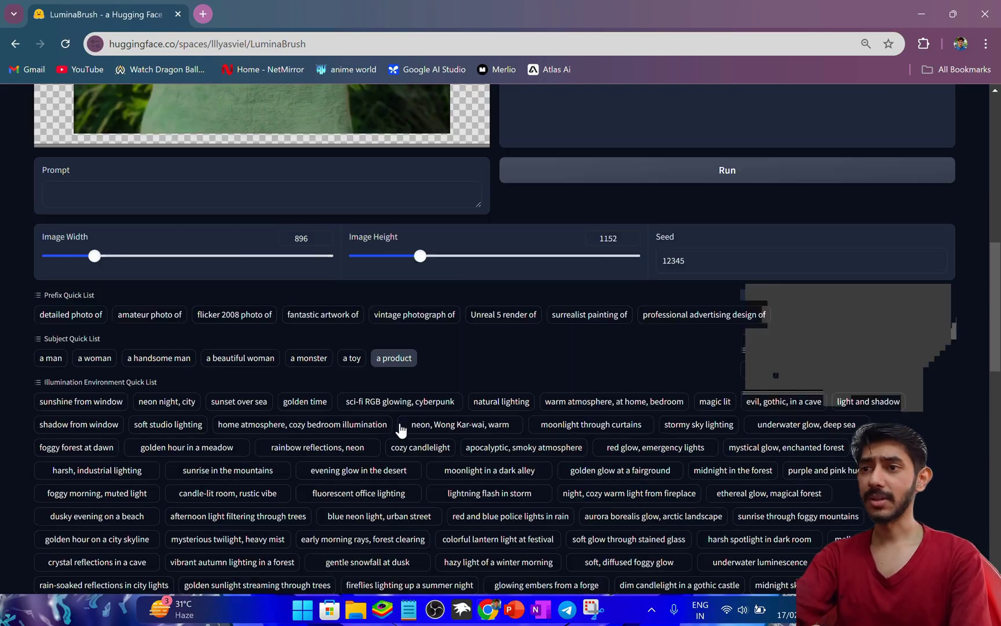
scroll(398, 429, up, 1)
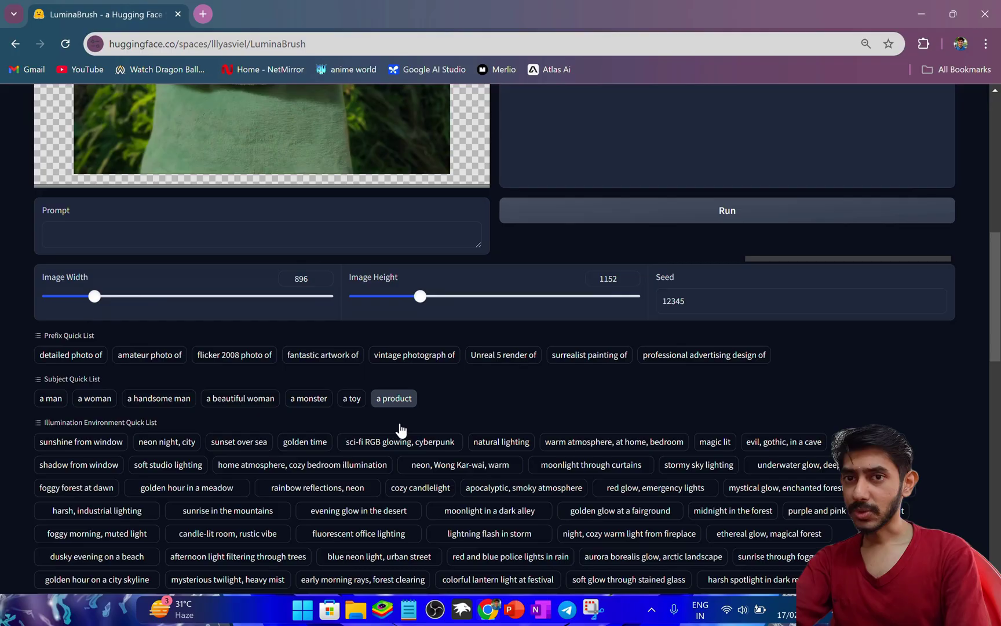
scroll(400, 429, down, 2)
scroll(400, 428, down, 2)
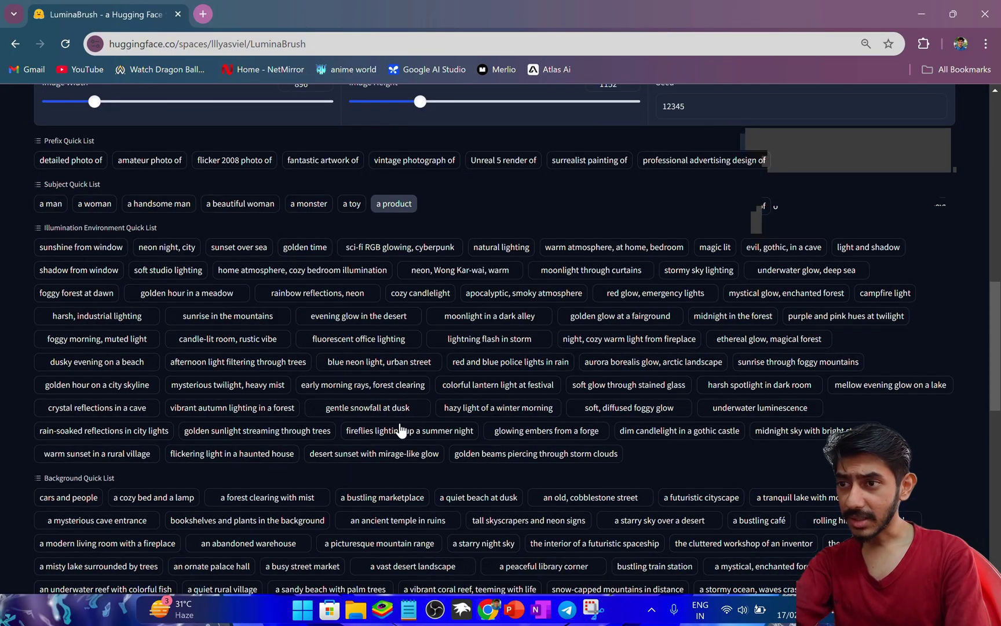
scroll(371, 405, up, 1)
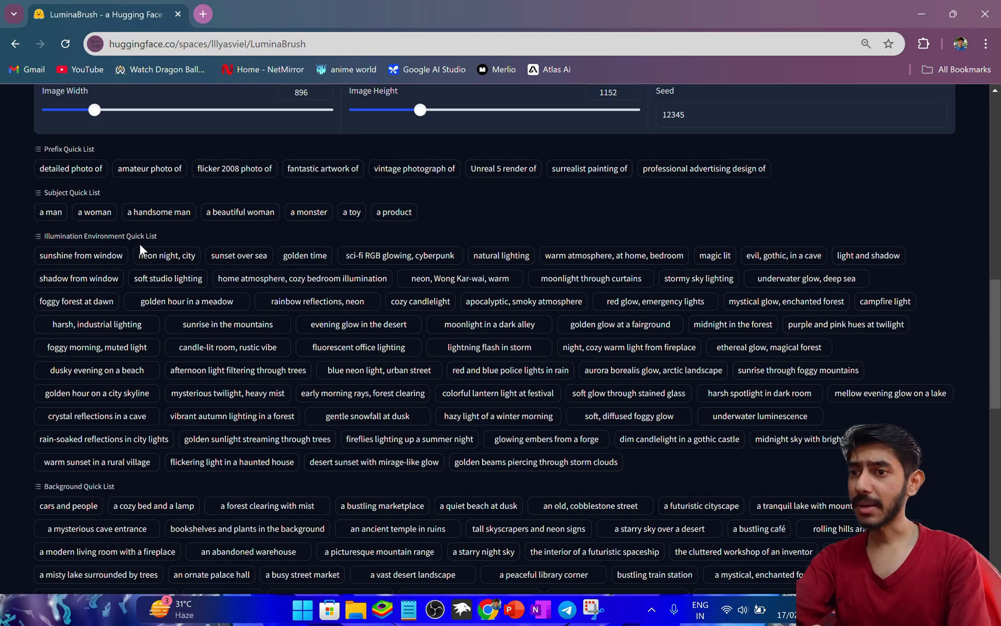
scroll(195, 355, down, 1)
scroll(194, 356, up, 1)
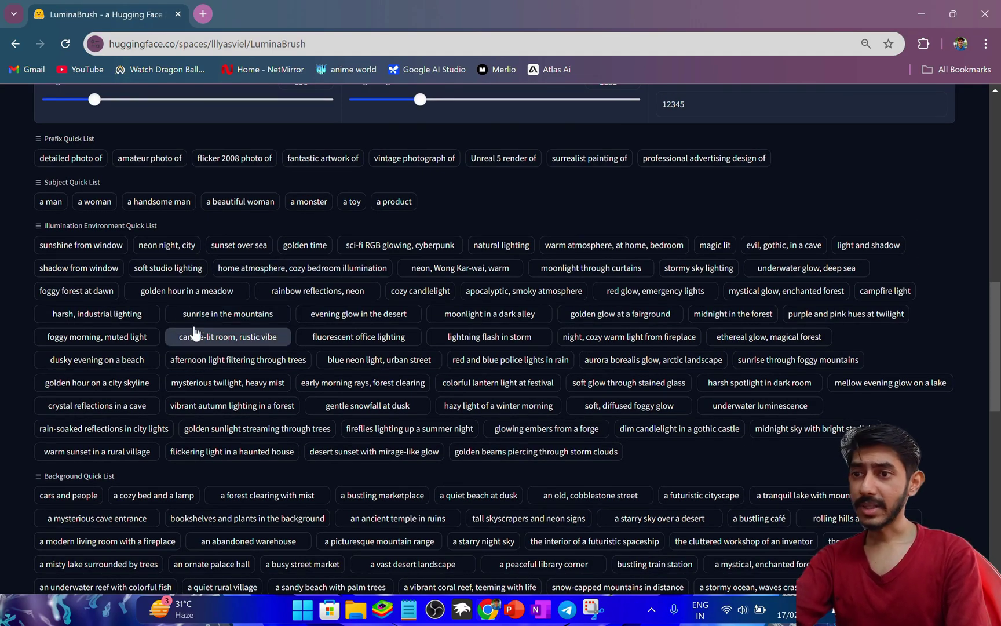
scroll(280, 371, up, 2)
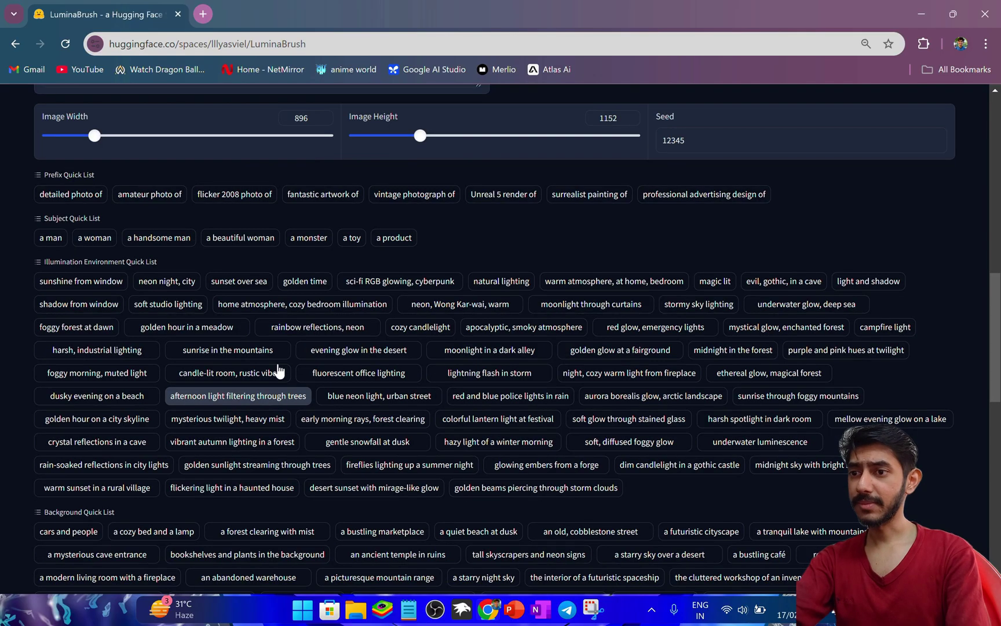
scroll(280, 371, up, 2)
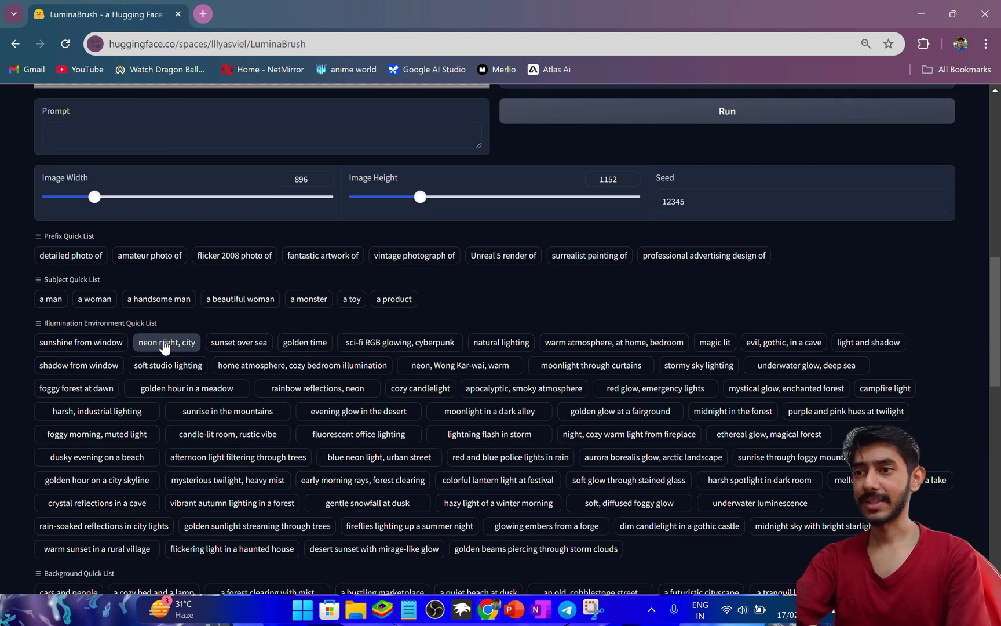
click(165, 343)
scroll(355, 319, up, 4)
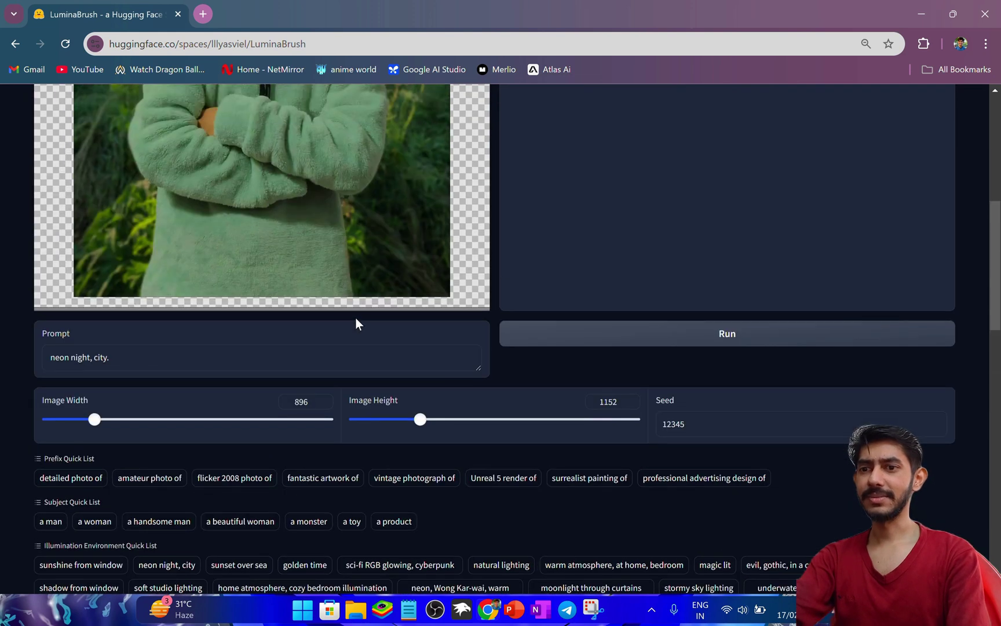
scroll(355, 323, up, 5)
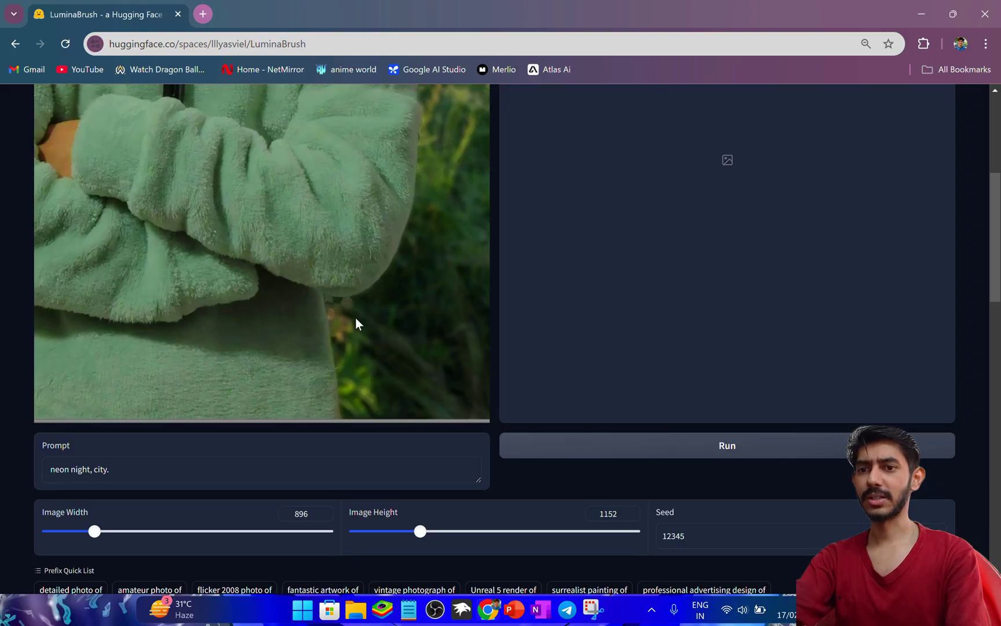
scroll(355, 317, down, 5)
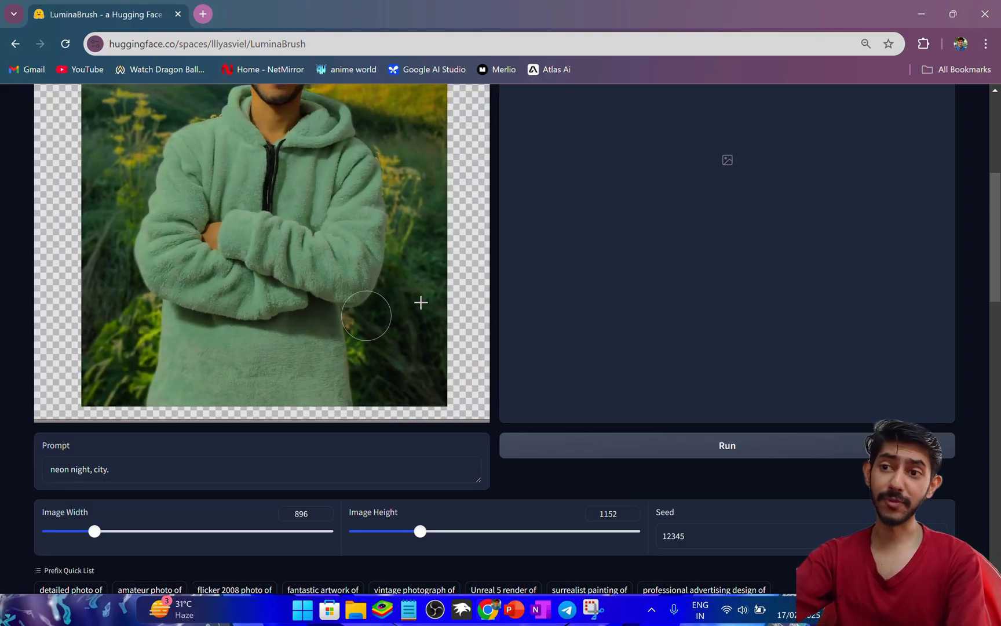
scroll(537, 226, up, 4)
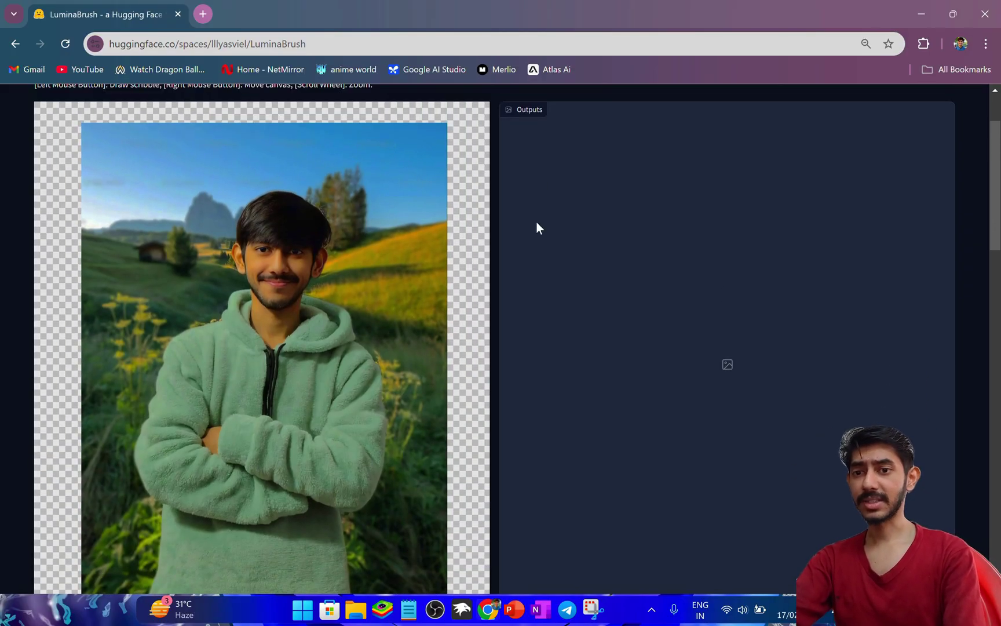
scroll(537, 226, down, 5)
scroll(536, 226, up, 3)
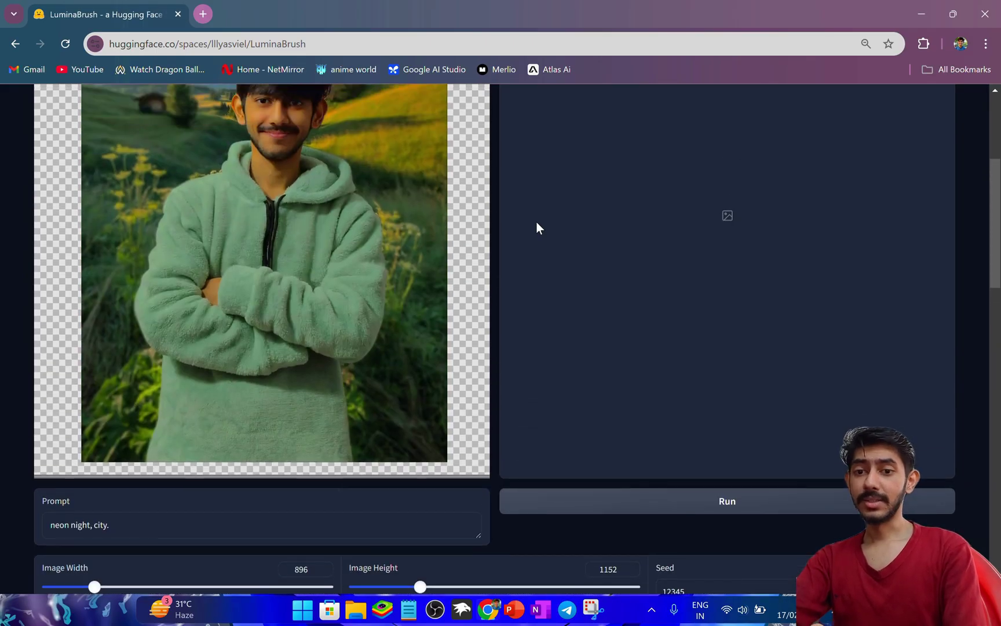
scroll(536, 226, up, 1)
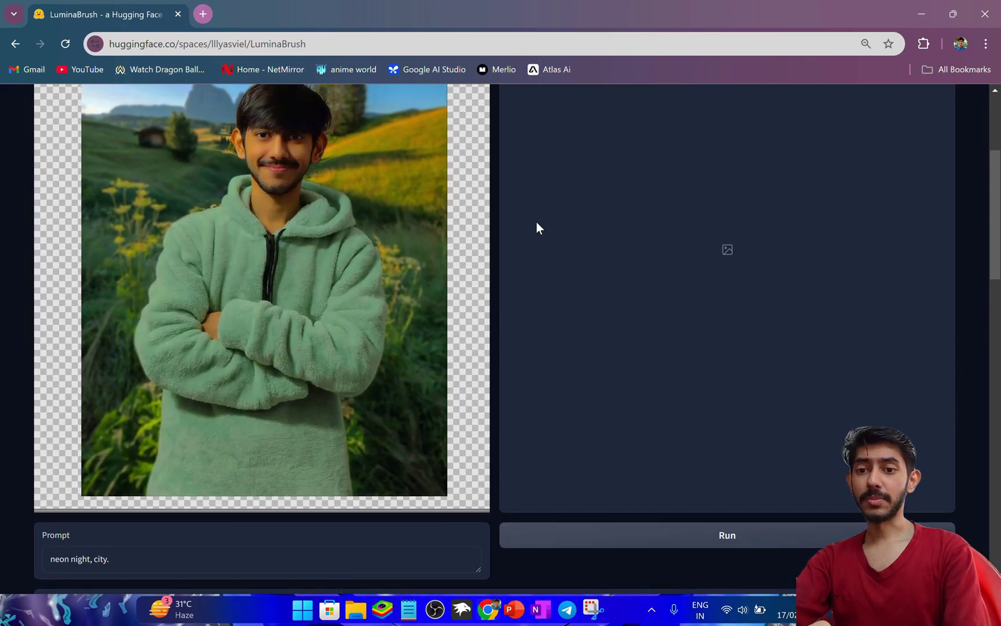
Run the 'neon night, city.' prompt and wait for the neon-lit street output
click(598, 549)
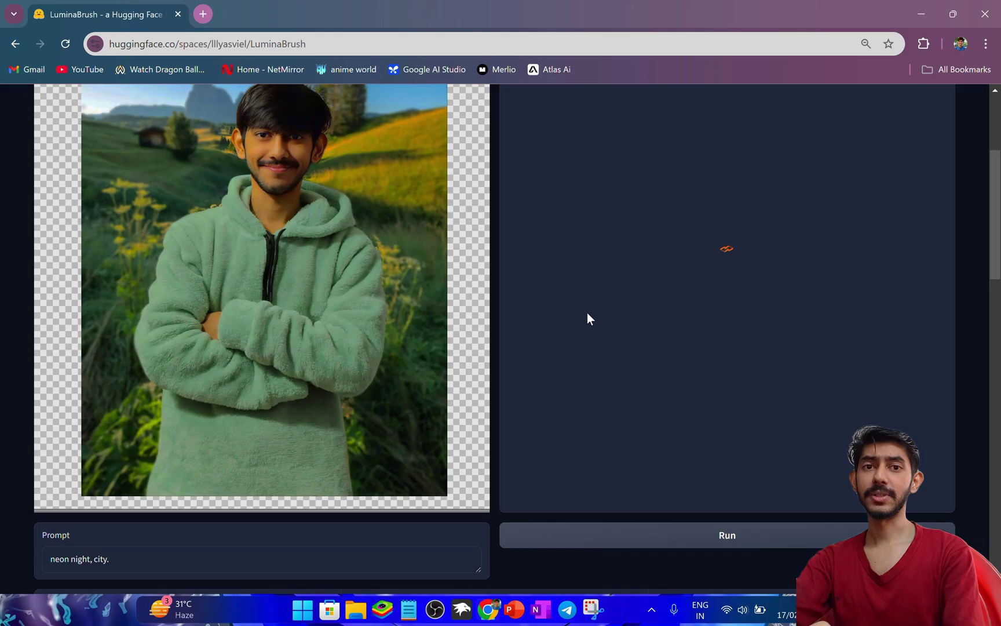
scroll(587, 314, up, 1)
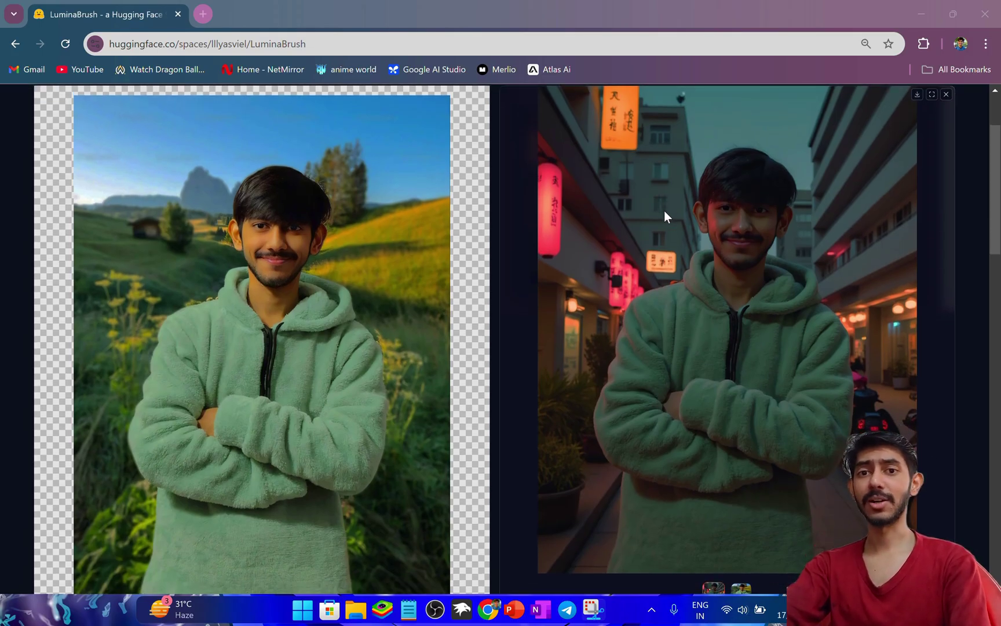
scroll(664, 217, up, 1)
scroll(664, 216, down, 7)
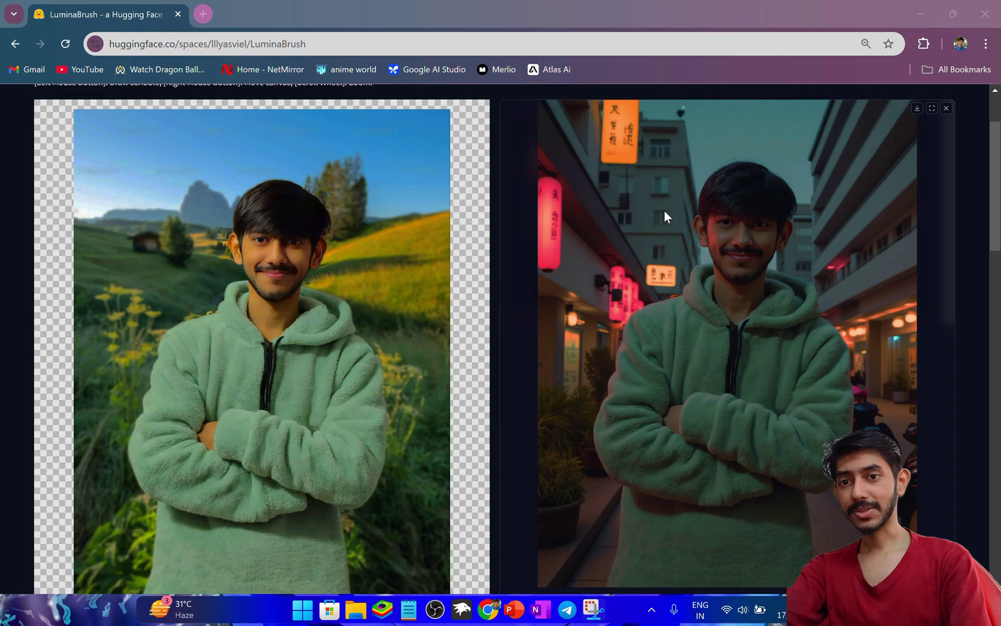
scroll(664, 213, down, 1)
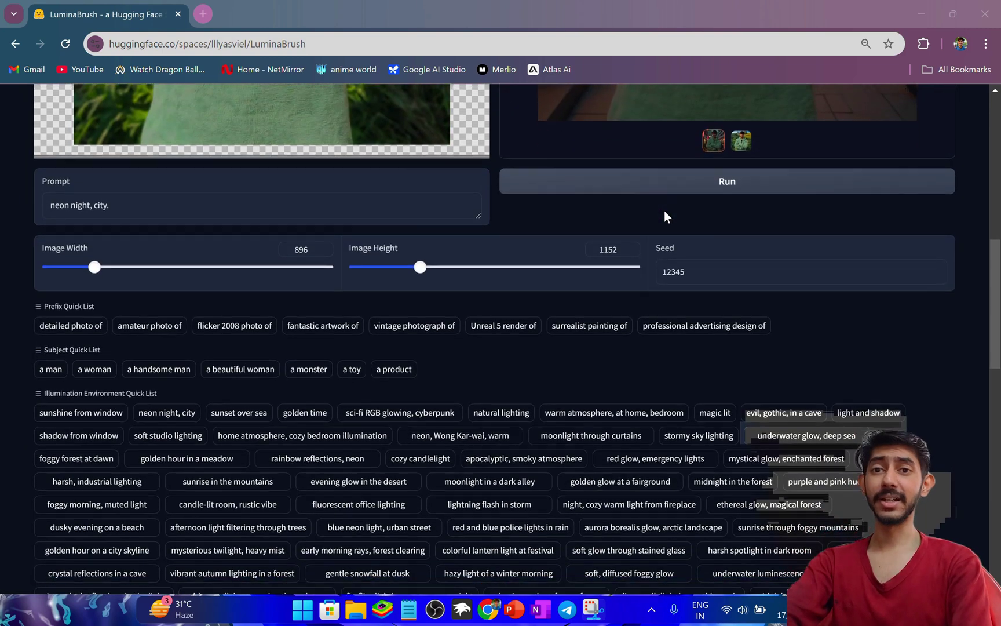
scroll(665, 212, up, 1)
scroll(664, 216, up, 5)
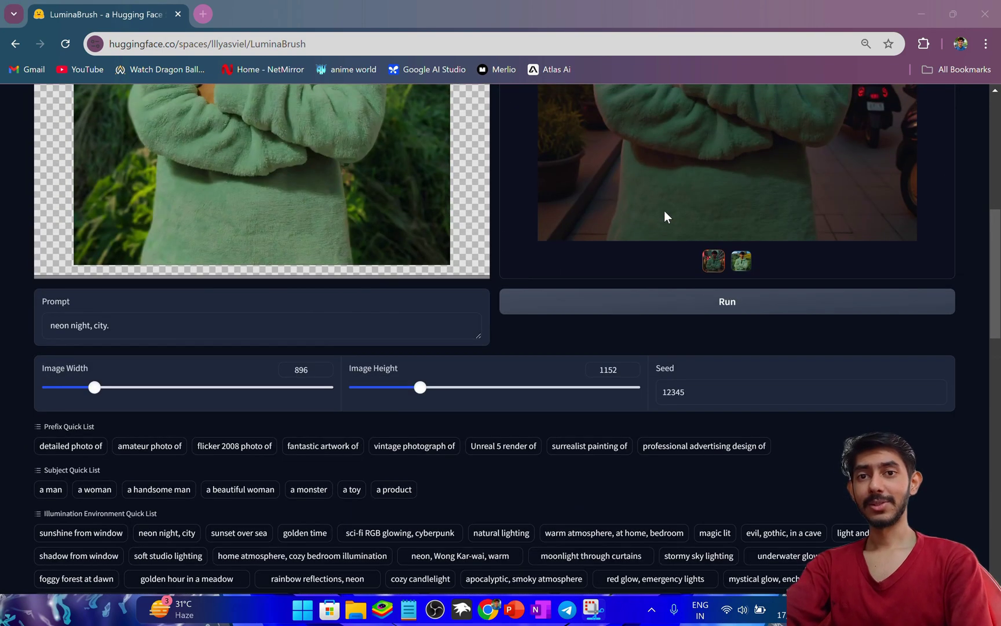
scroll(664, 213, up, 2)
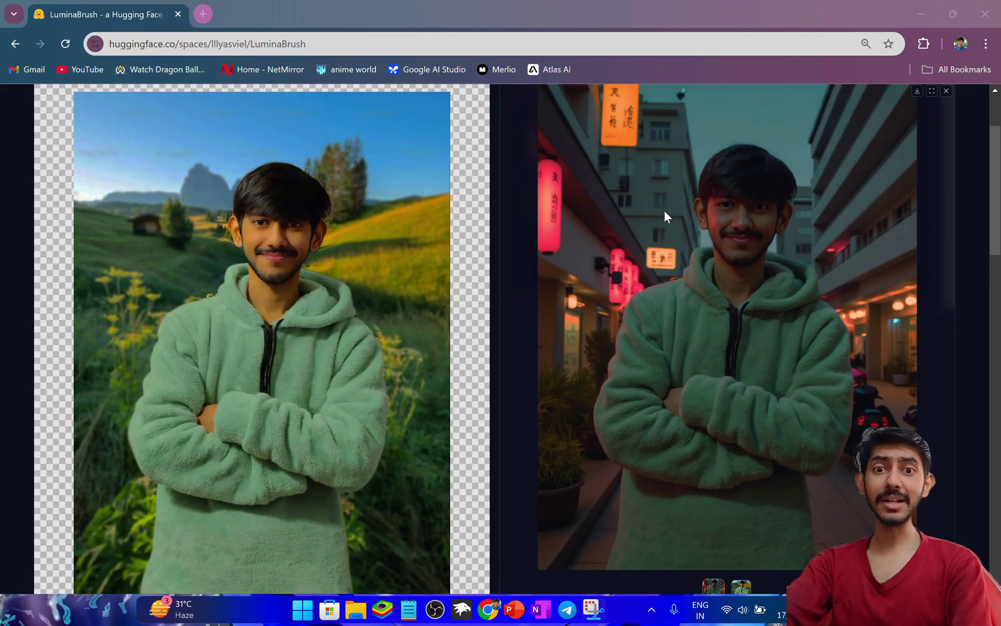
scroll(665, 212, down, 6)
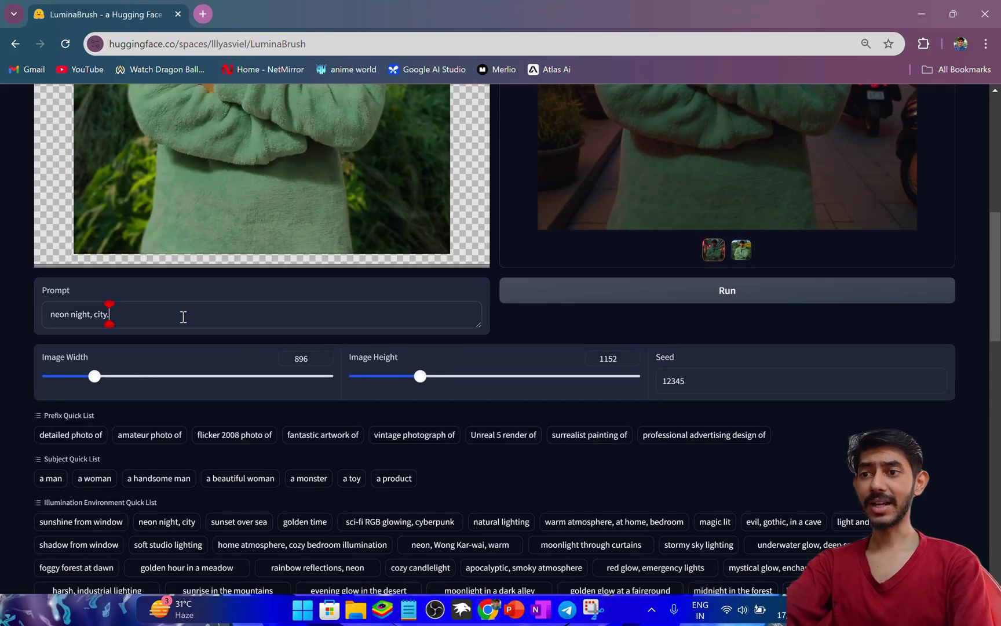
Replace the prompt with 'sunshine from window' from the quick list
triple_click(184, 316)
key(BackSpace)
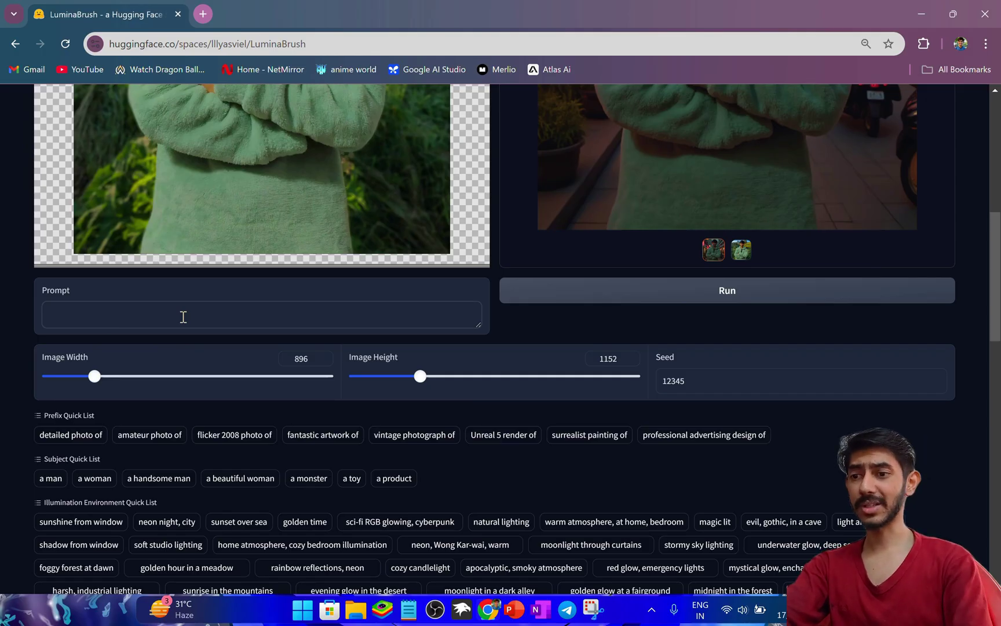
scroll(289, 508, down, 2)
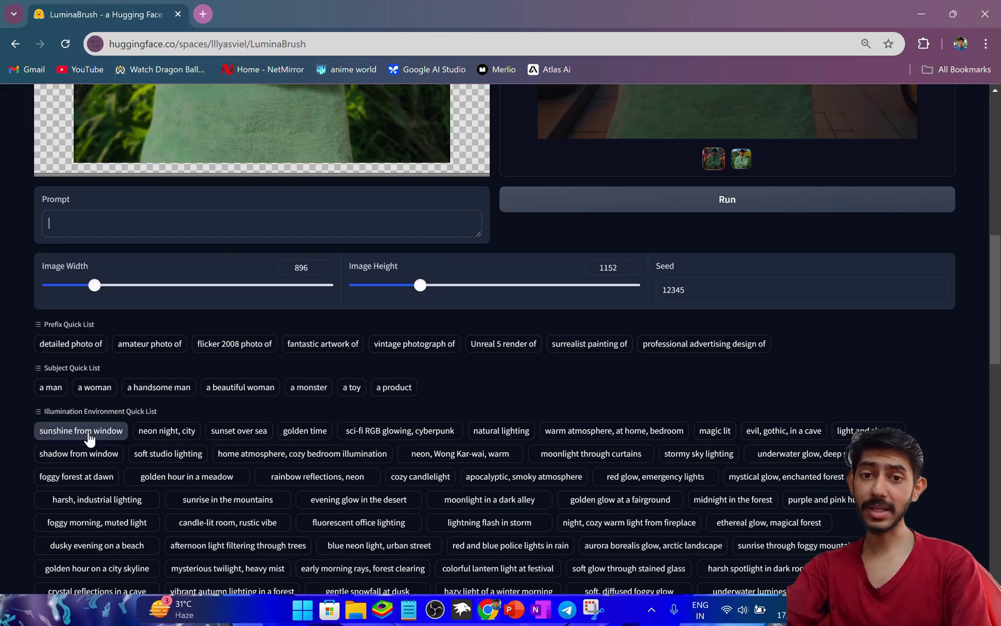
click(88, 436)
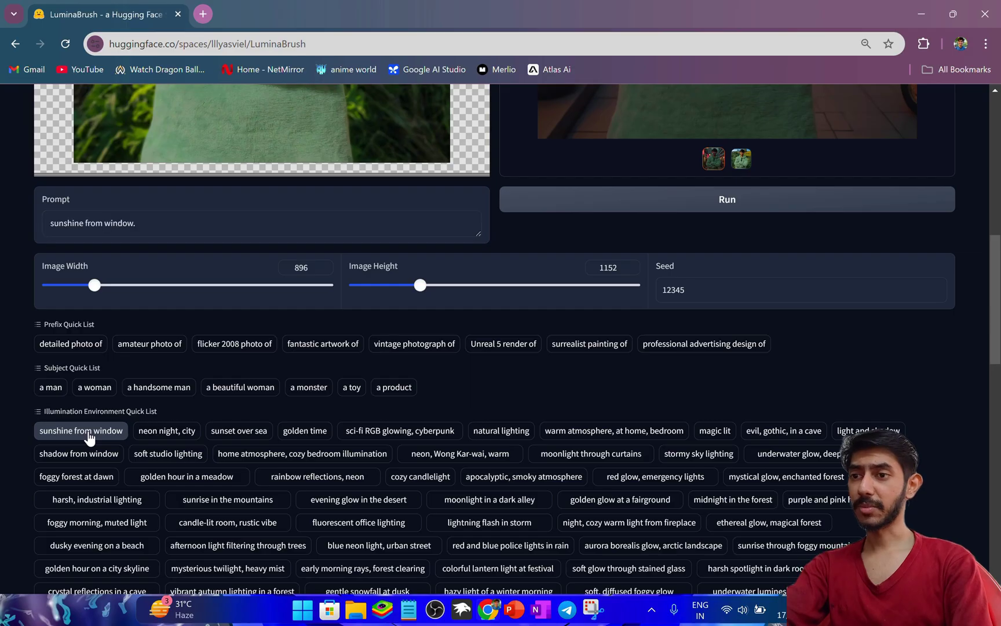
Run the relighting and wait for the sunbeam-lit window-room output
click(644, 207)
scroll(637, 226, up, 2)
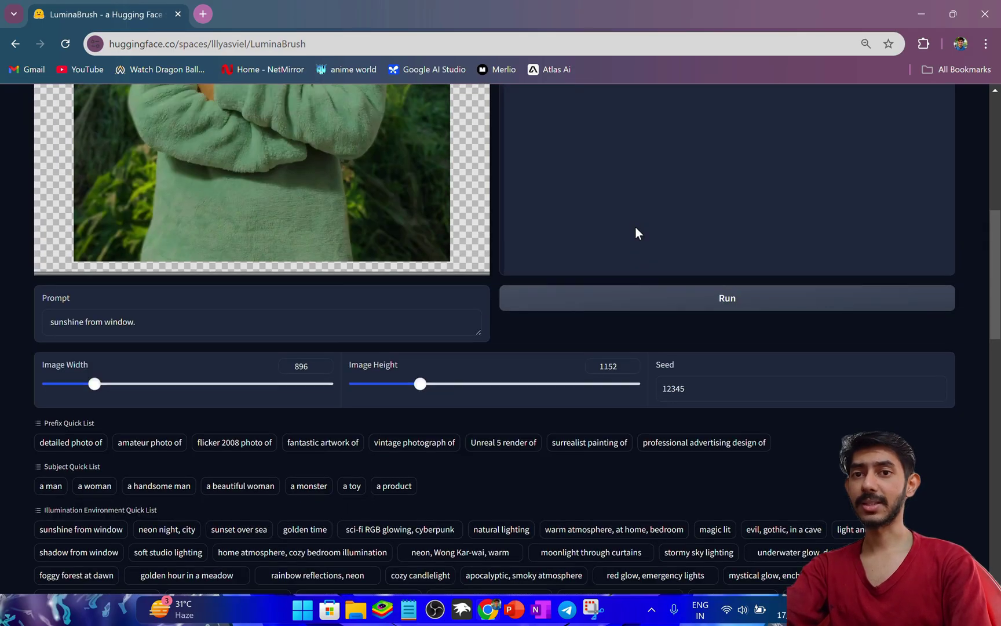
scroll(636, 233, up, 6)
scroll(636, 233, down, 2)
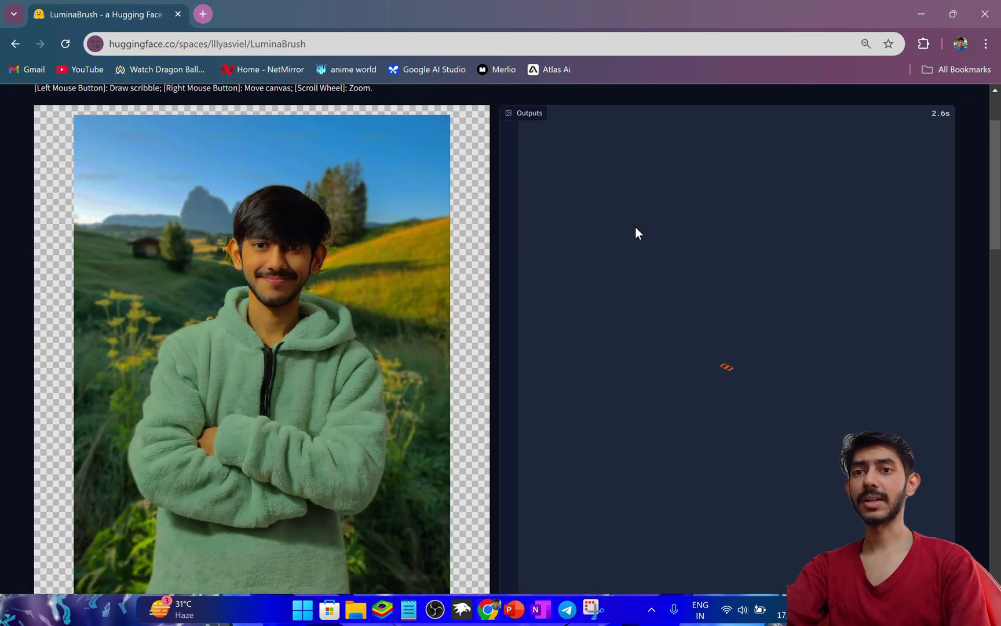
scroll(635, 233, down, 1)
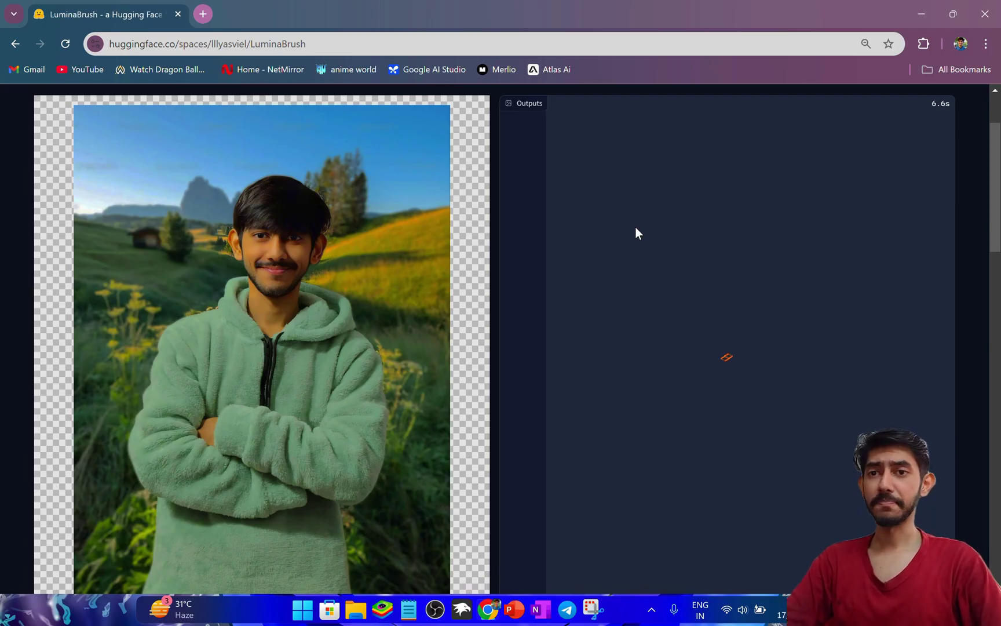
scroll(636, 233, up, 2)
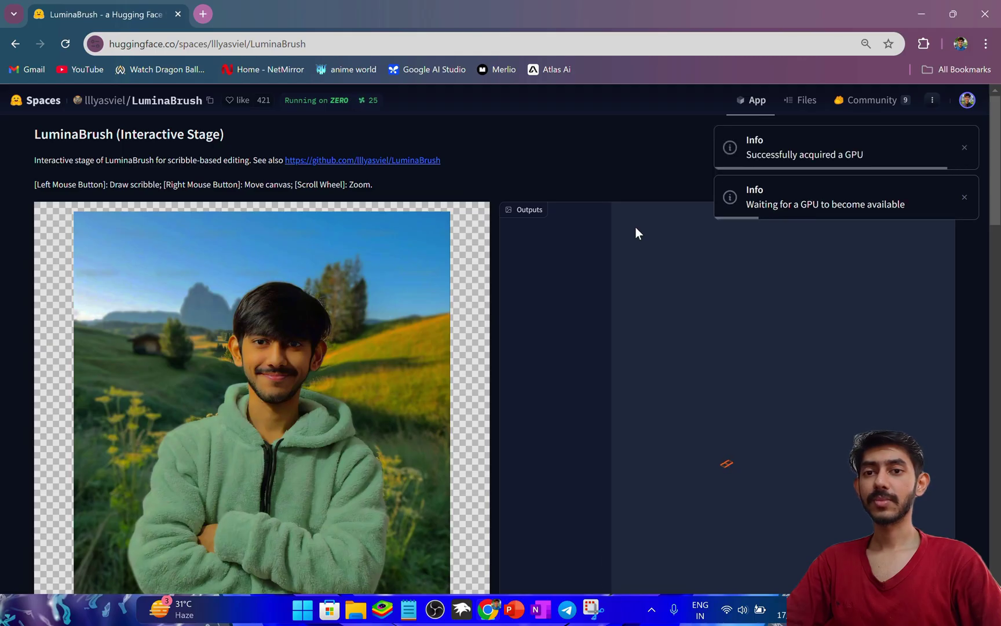
scroll(635, 233, down, 1)
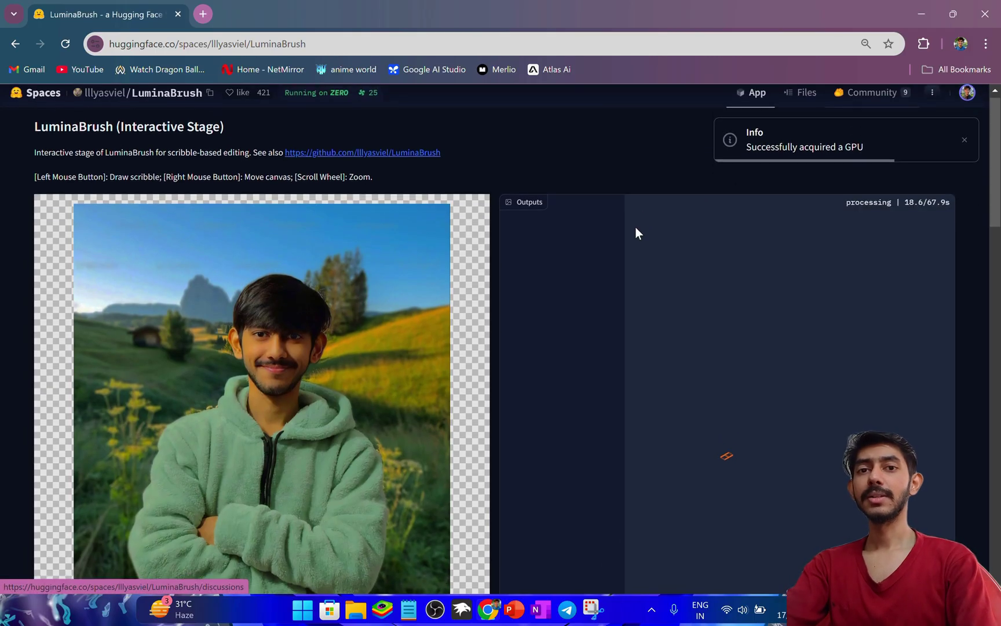
scroll(636, 233, down, 2)
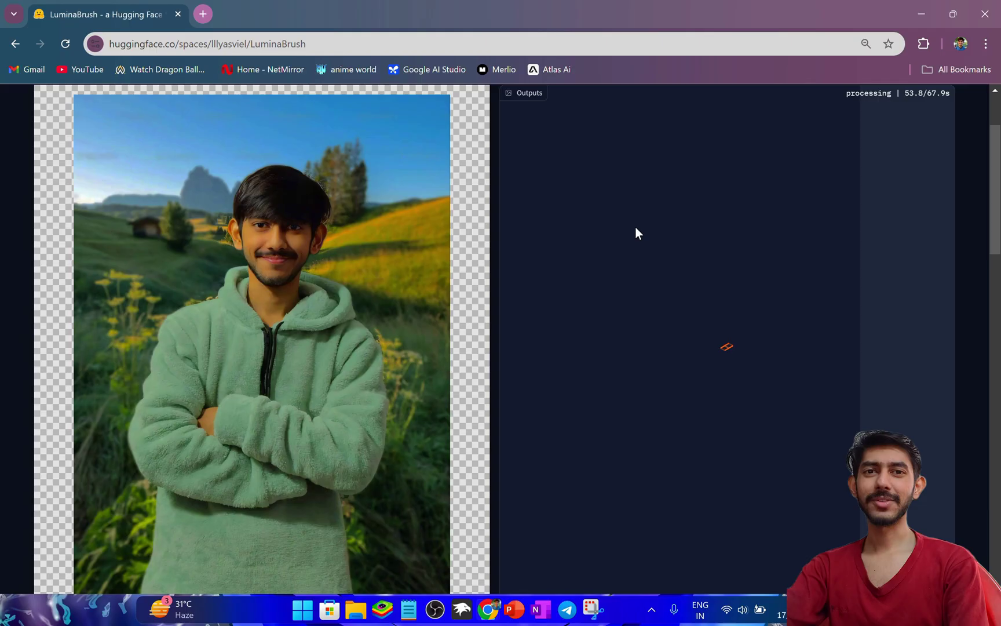
scroll(636, 233, down, 1)
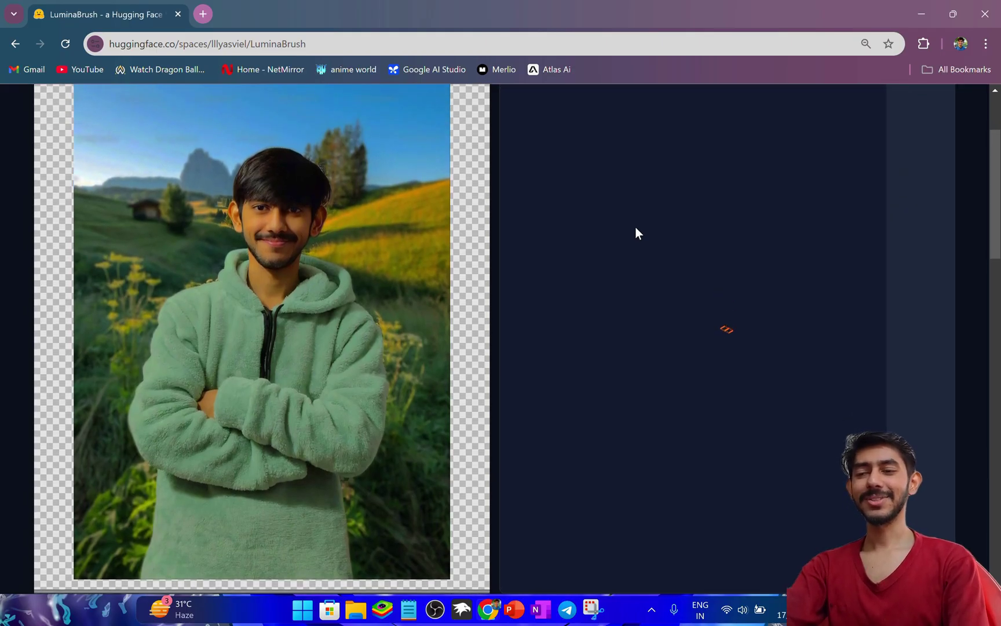
scroll(635, 233, up, 3)
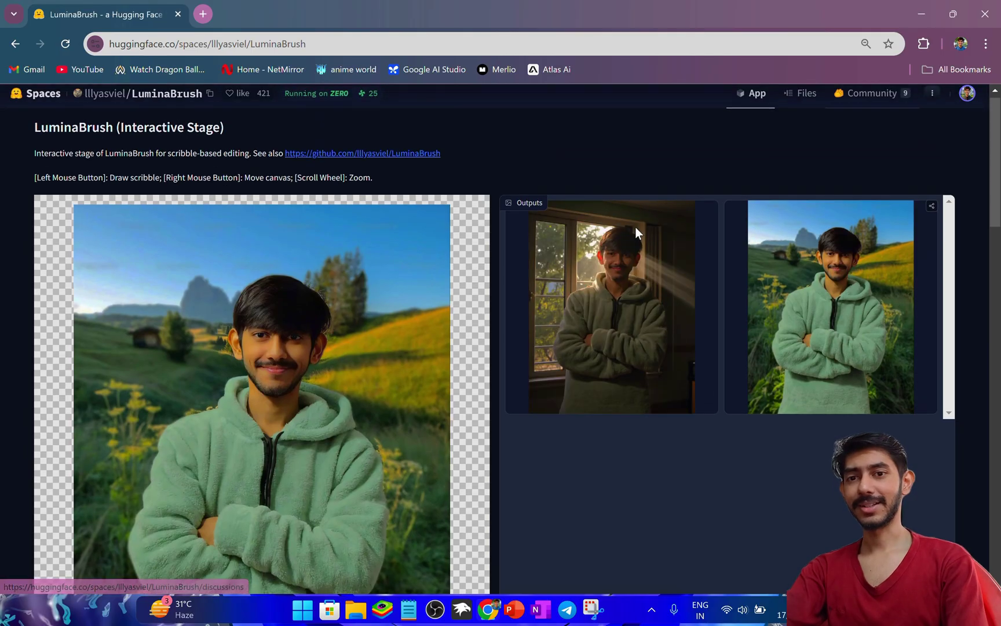
Enlarge the left window-room output thumbnail and inspect it beside the original portrait
click(620, 290)
scroll(621, 292, down, 5)
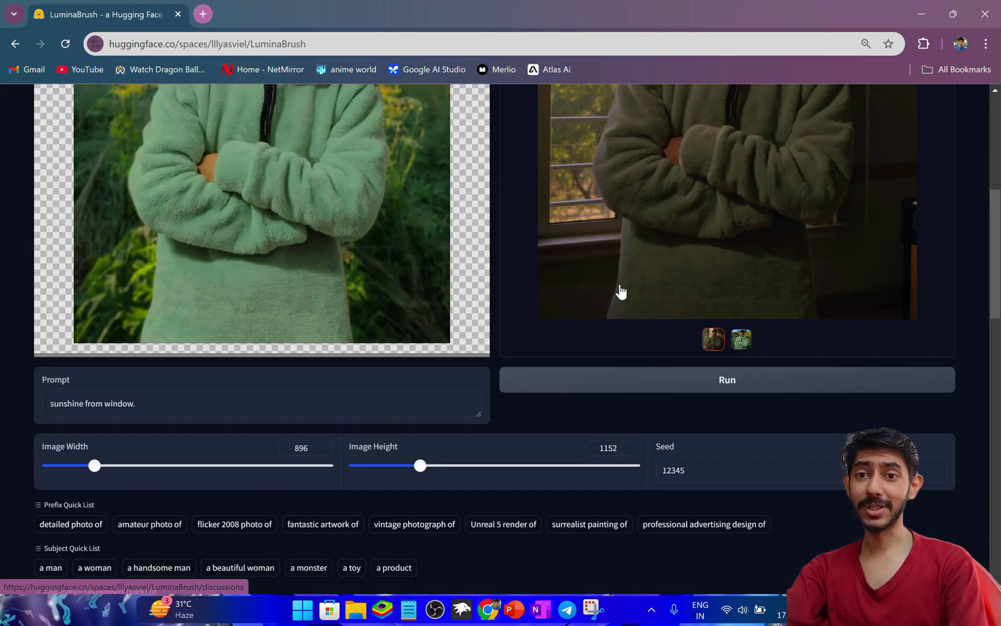
scroll(621, 291, up, 3)
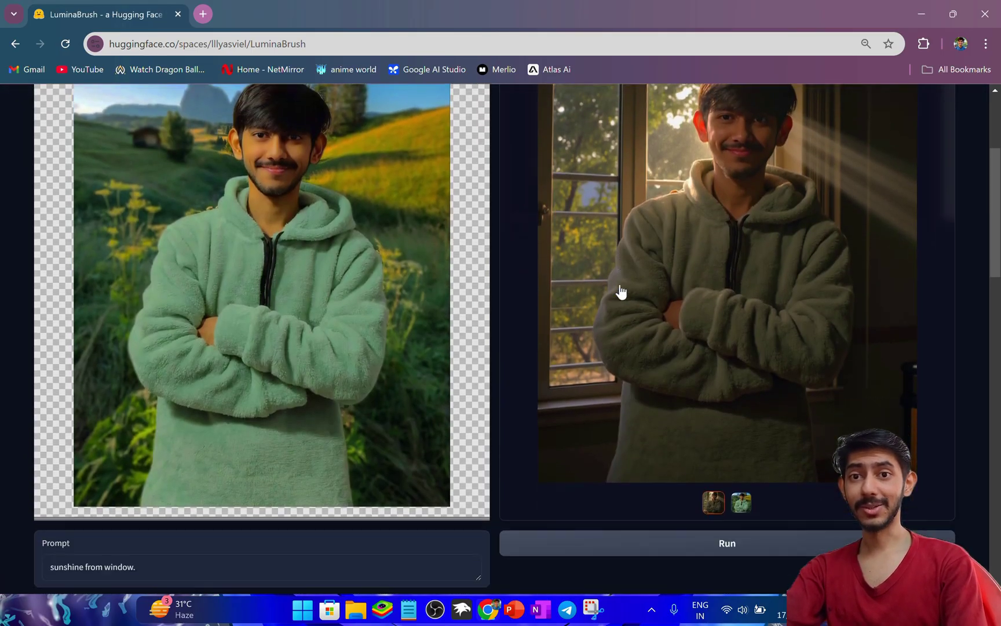
scroll(621, 291, up, 1)
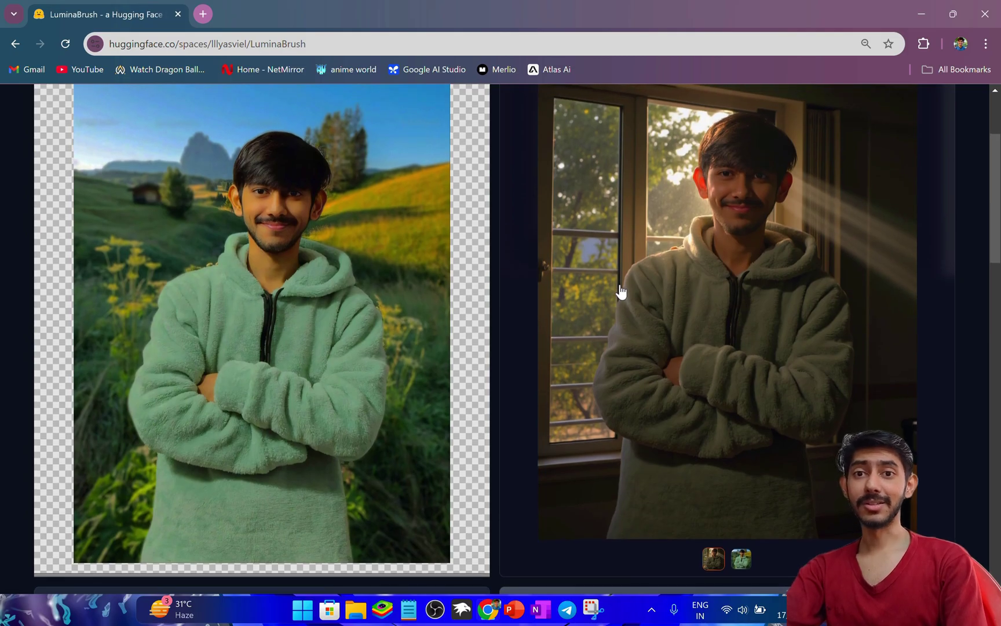
scroll(622, 292, up, 1)
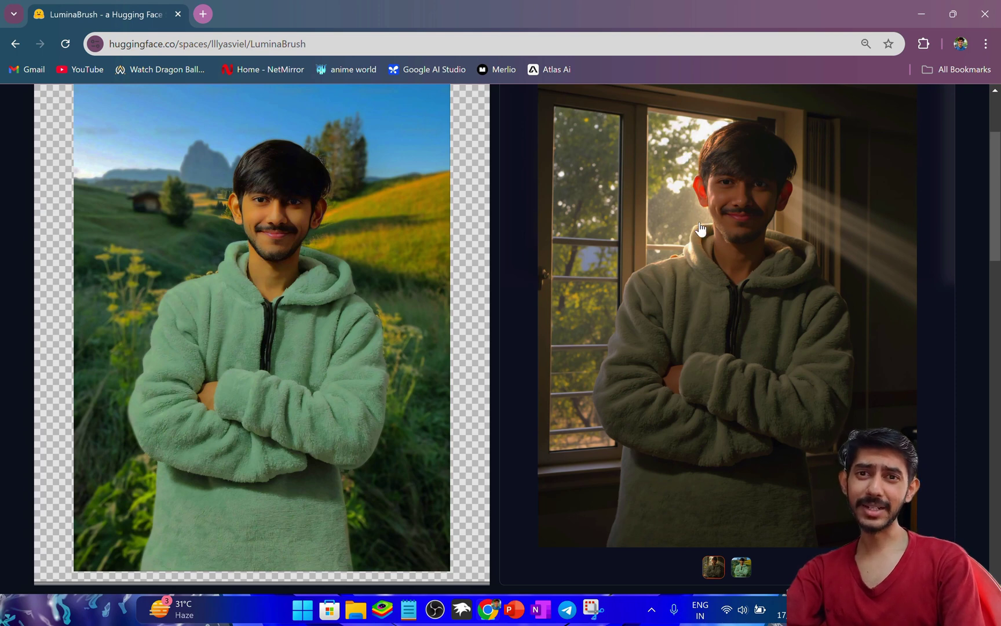
scroll(648, 275, up, 2)
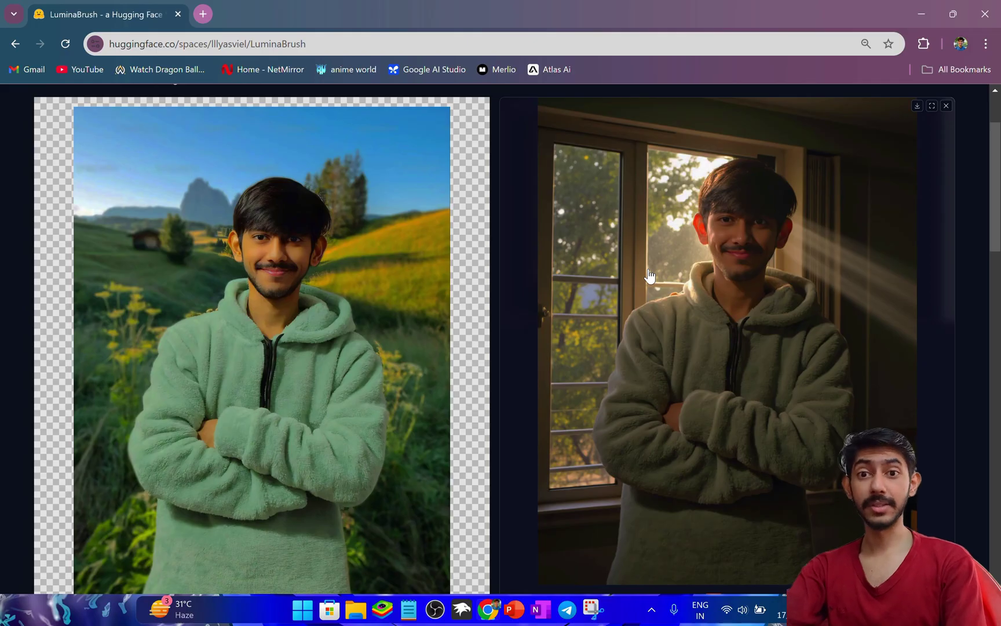
scroll(649, 276, down, 1)
scroll(649, 276, down, 1)
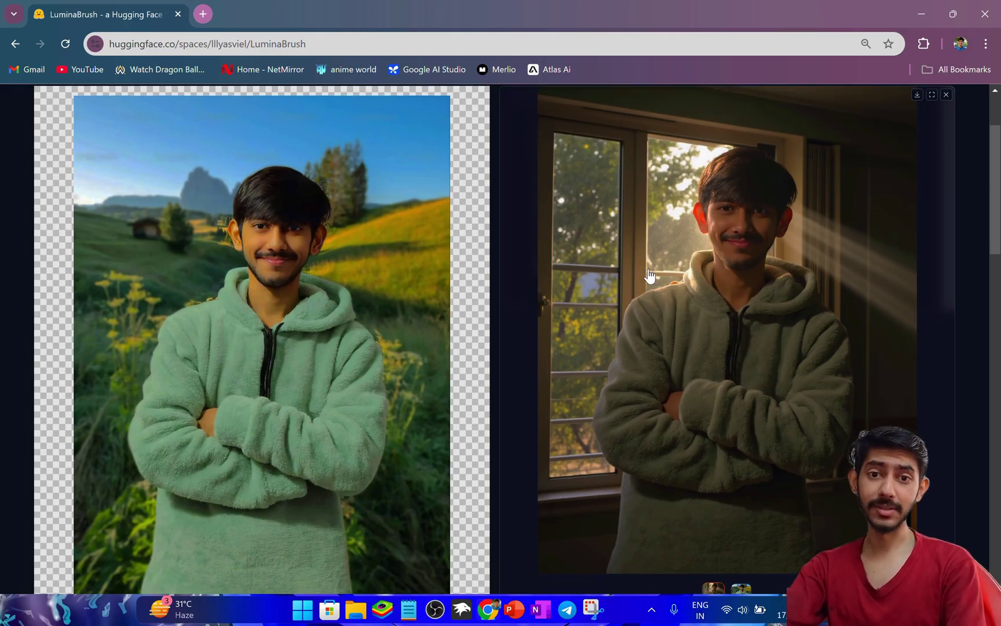
scroll(649, 276, down, 1)
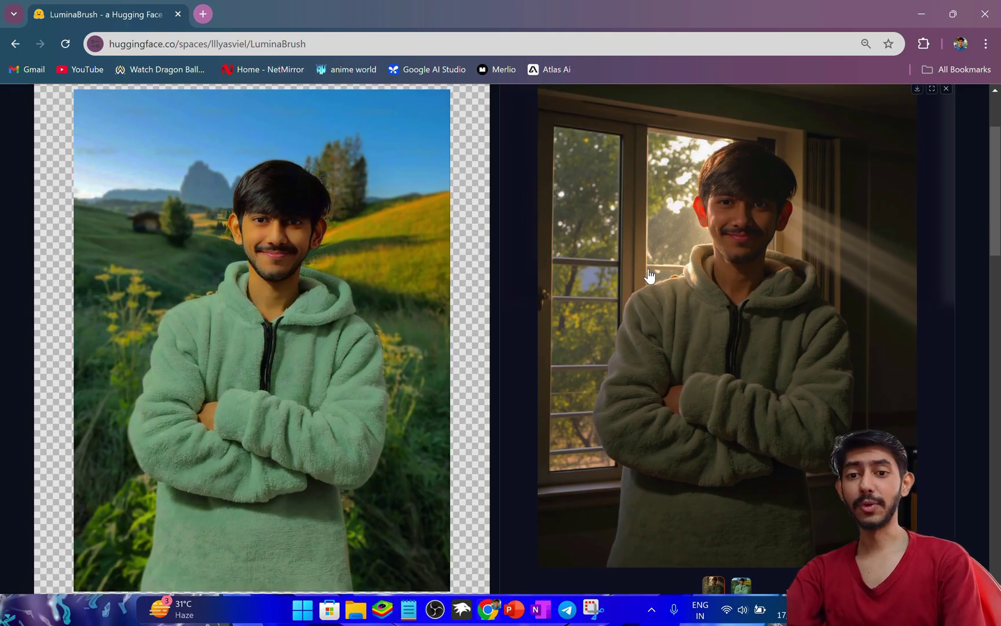
scroll(649, 277, up, 1)
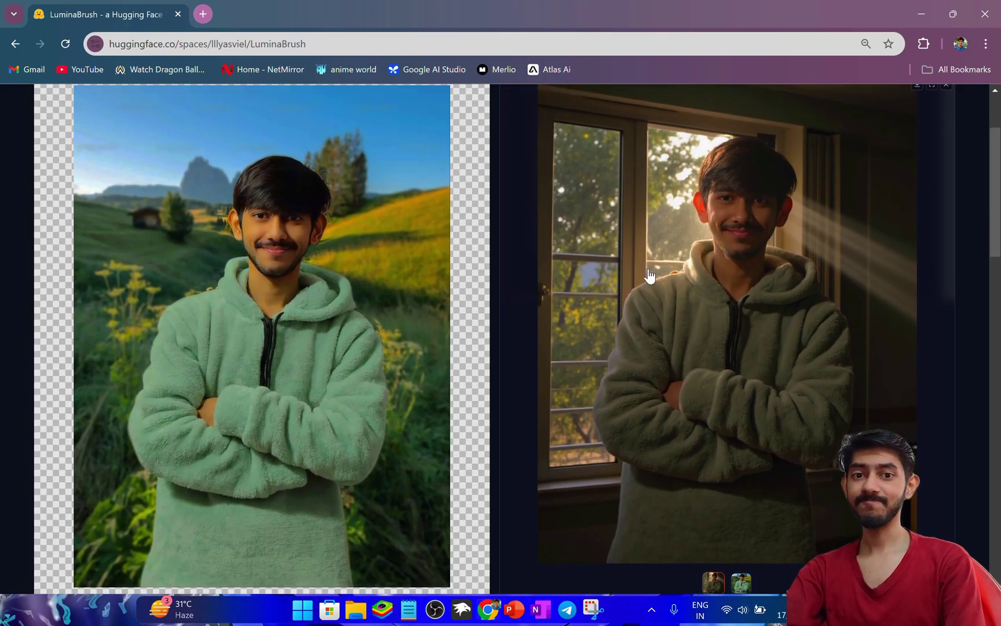
scroll(649, 276, down, 1)
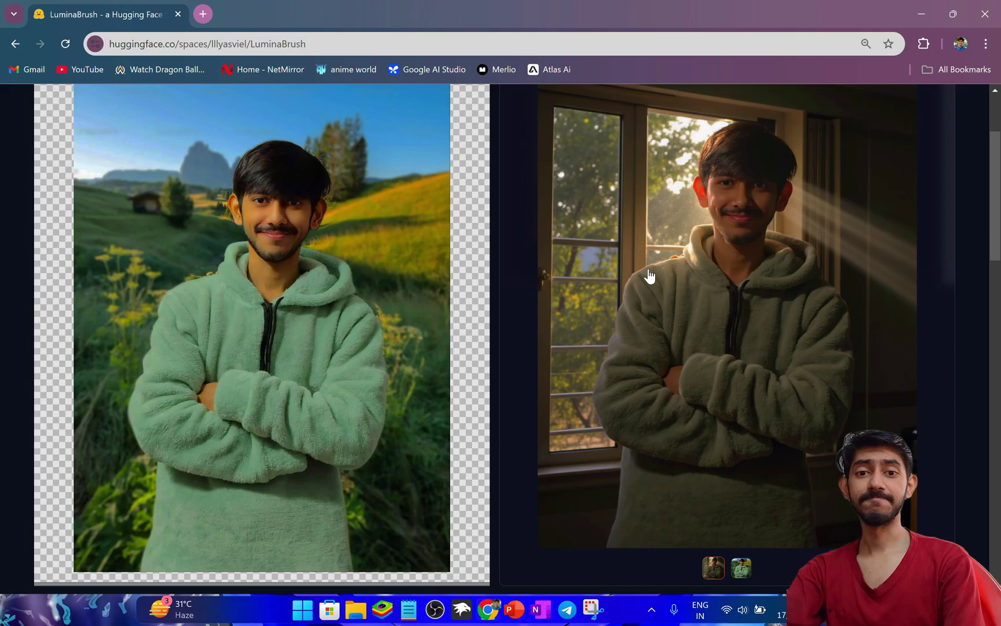
scroll(649, 277, up, 1)
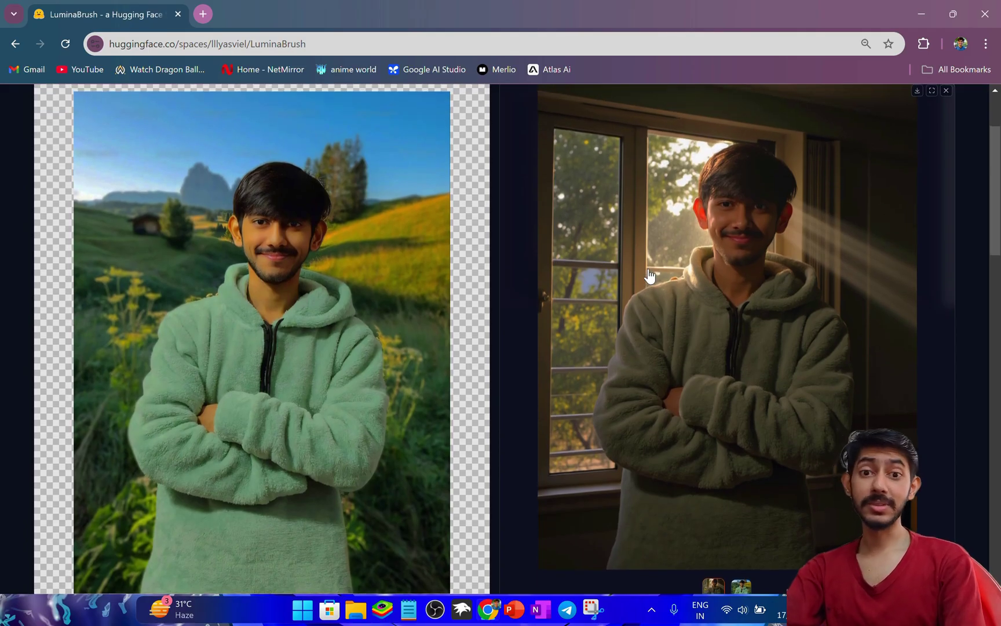
scroll(649, 276, up, 4)
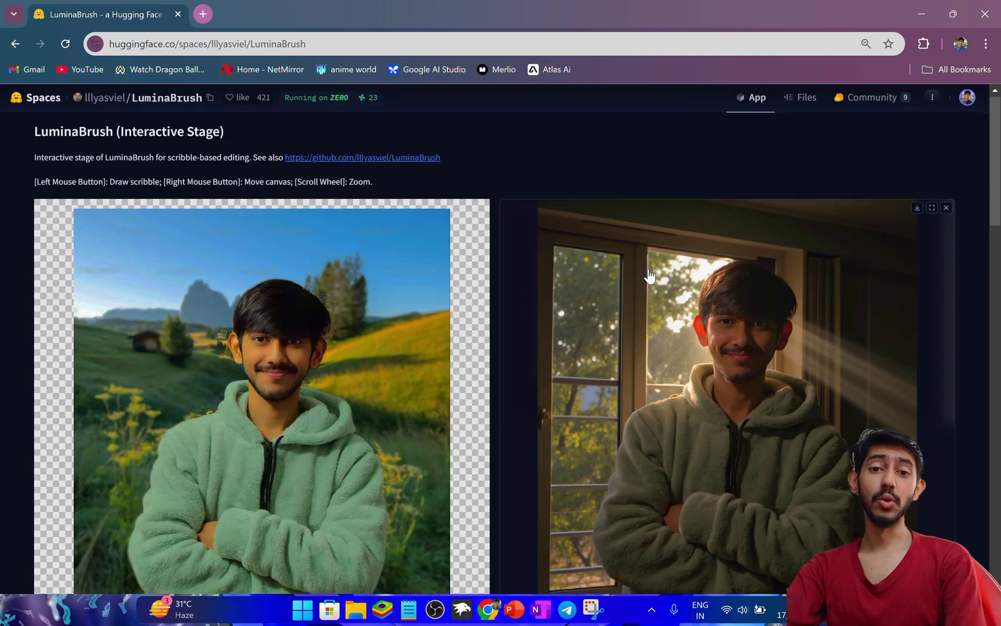
scroll(649, 276, down, 1)
scroll(649, 276, down, 5)
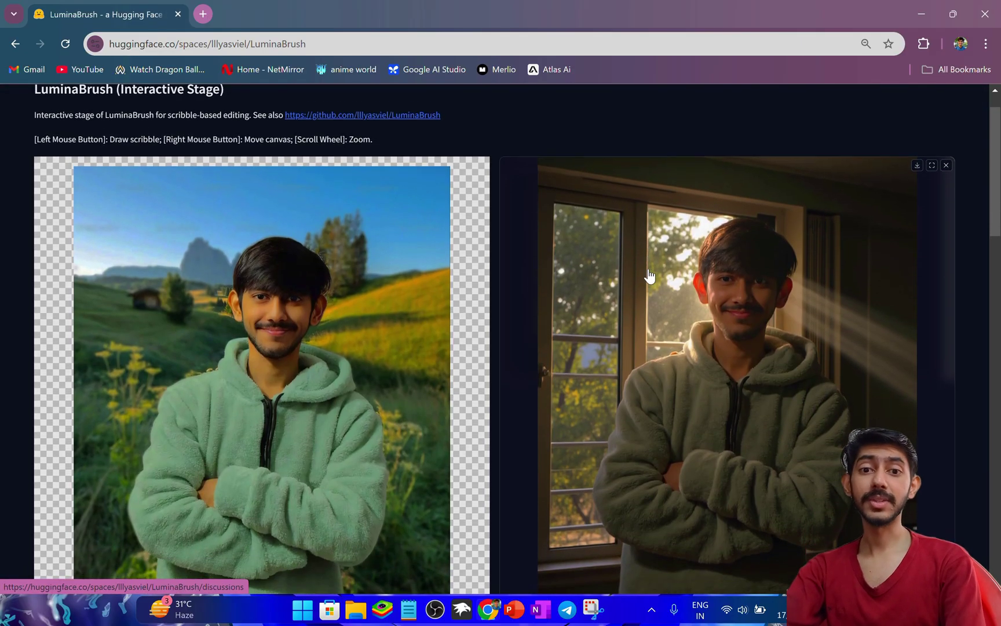
scroll(649, 277, down, 18)
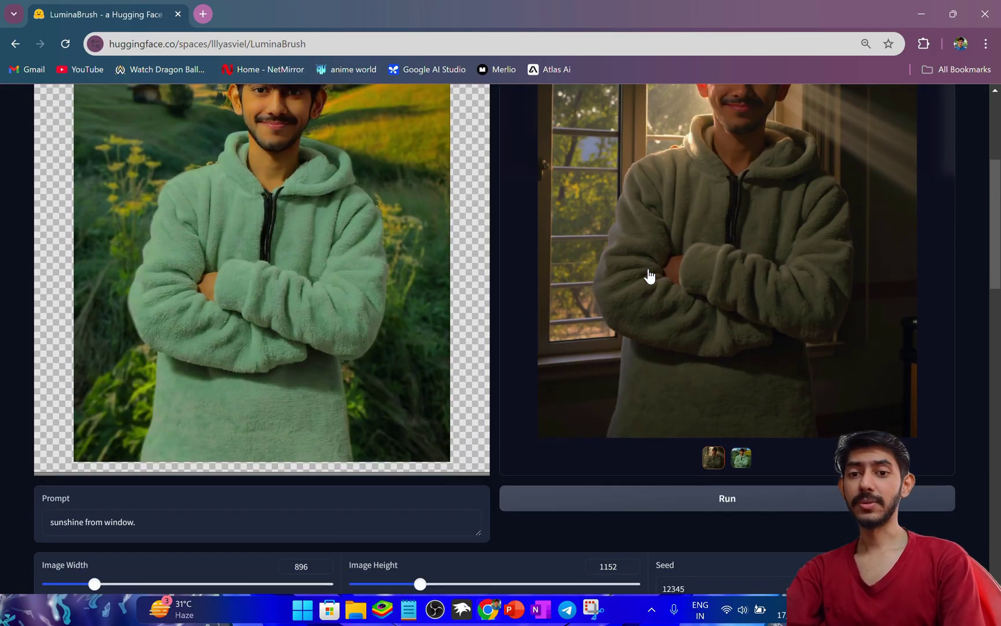
scroll(649, 276, down, 6)
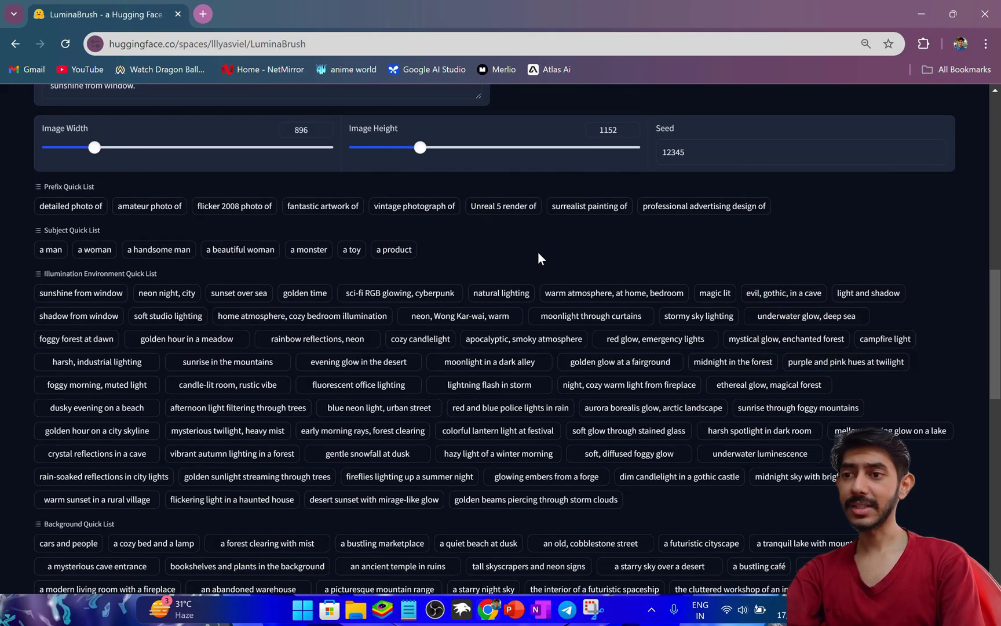
scroll(345, 420, down, 6)
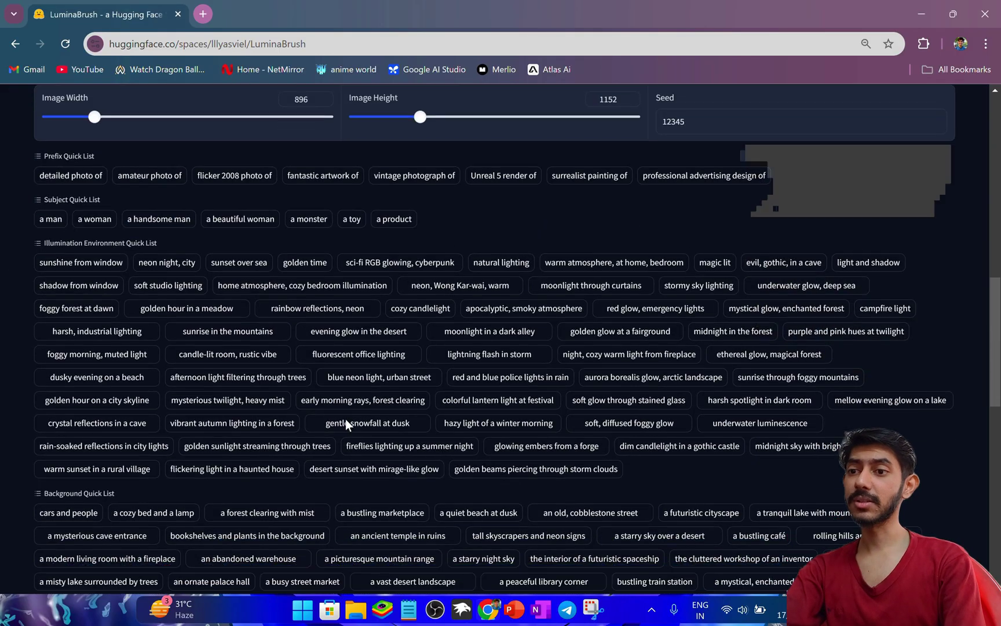
scroll(345, 420, up, 6)
scroll(345, 420, up, 5)
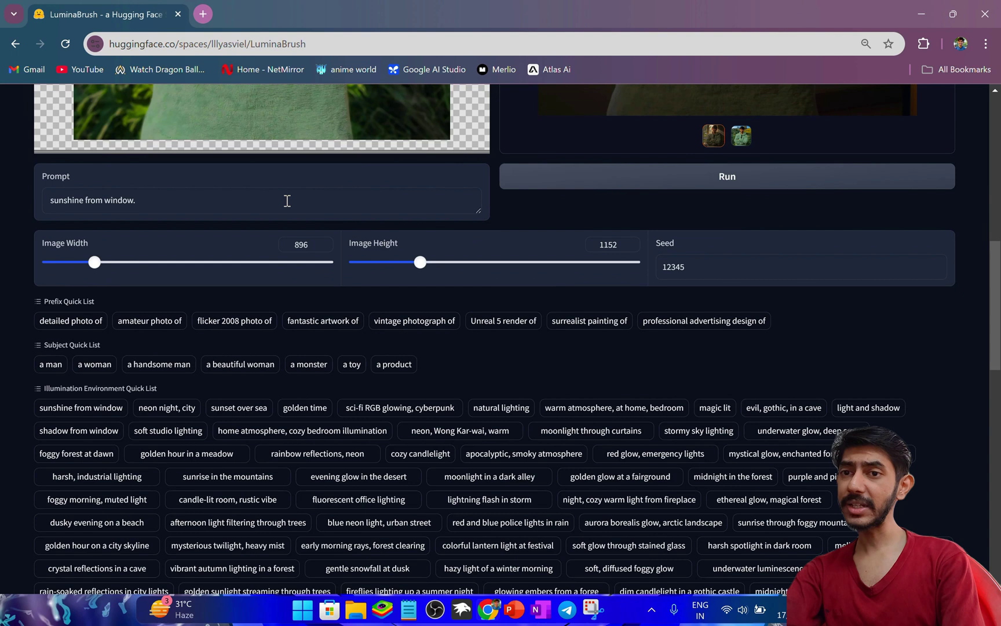
click(240, 204)
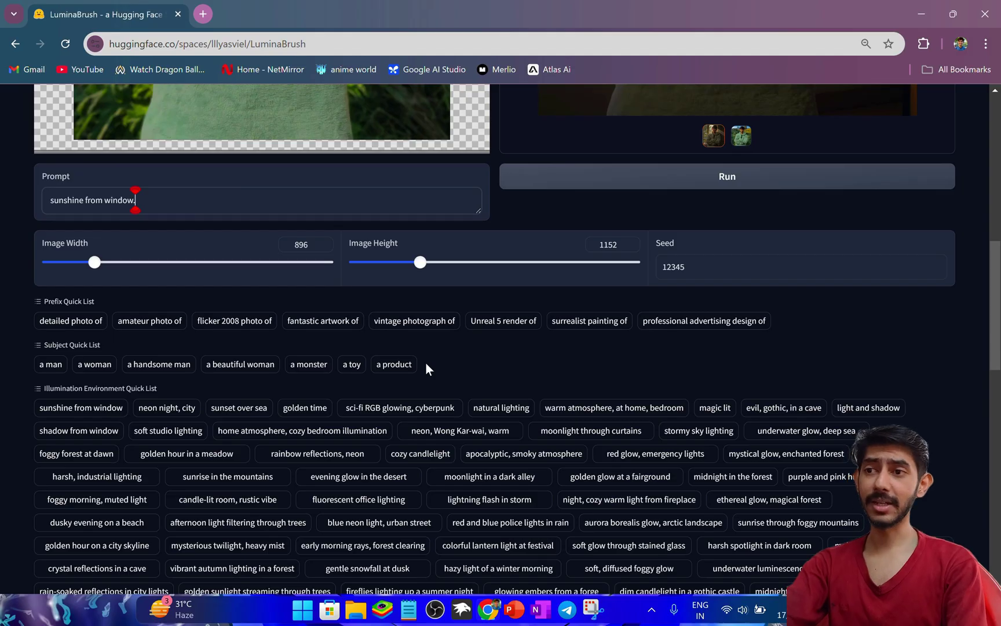
scroll(425, 362, down, 1)
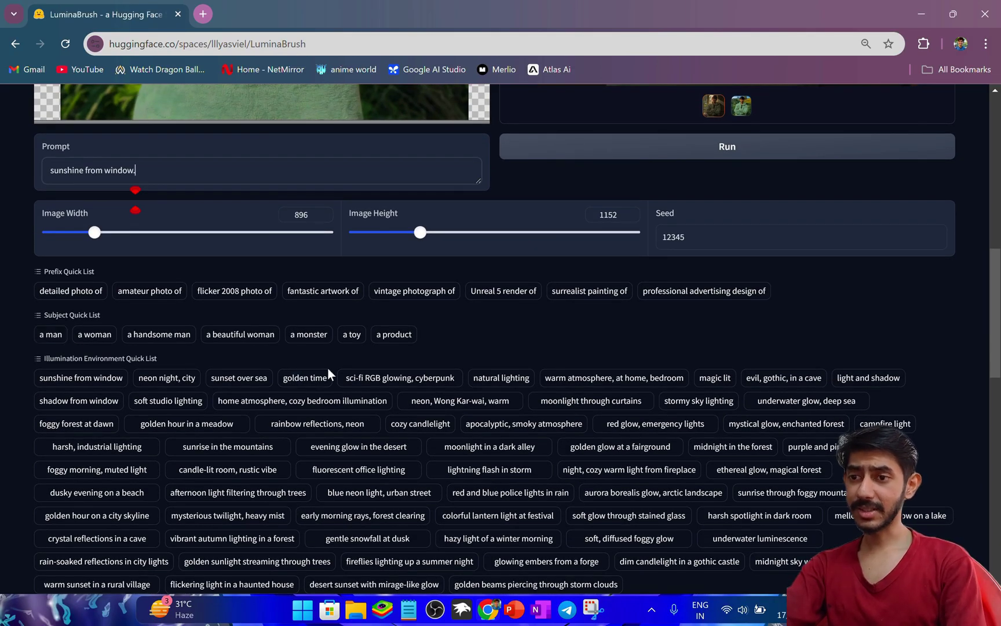
scroll(328, 368, down, 3)
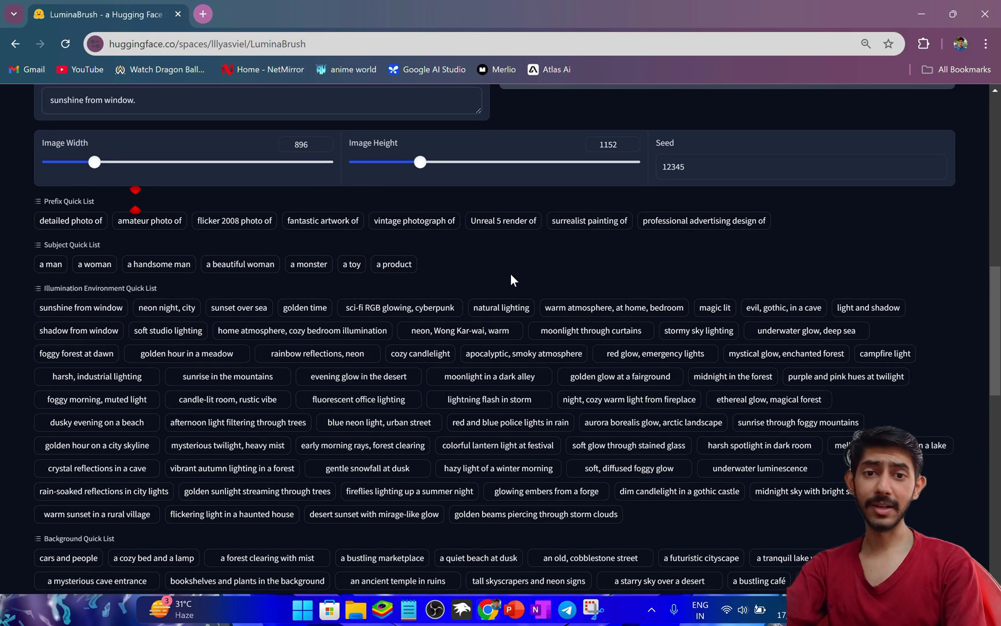
scroll(511, 274, down, 2)
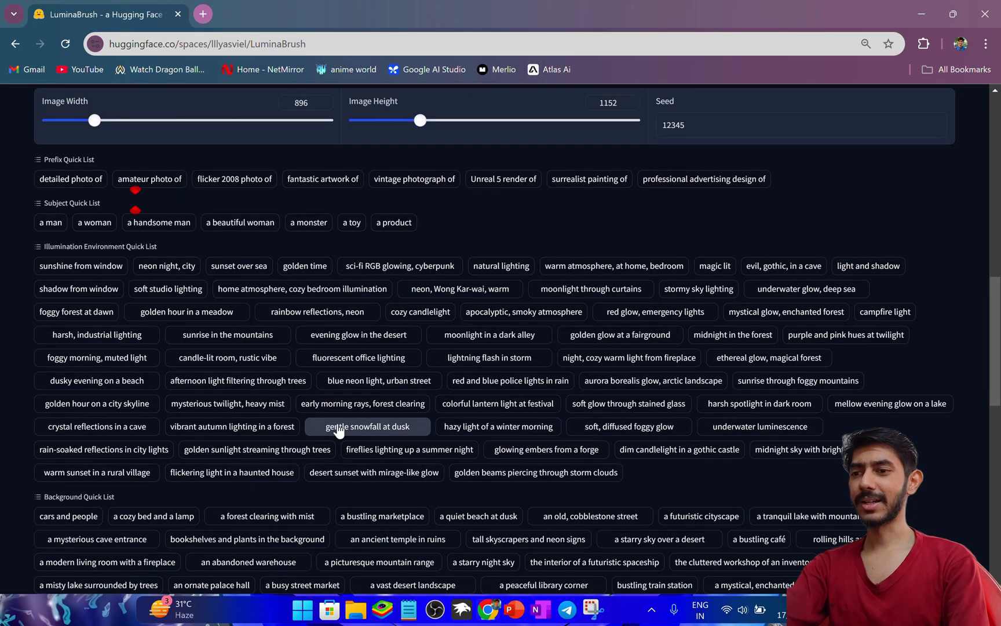
scroll(339, 430, down, 3)
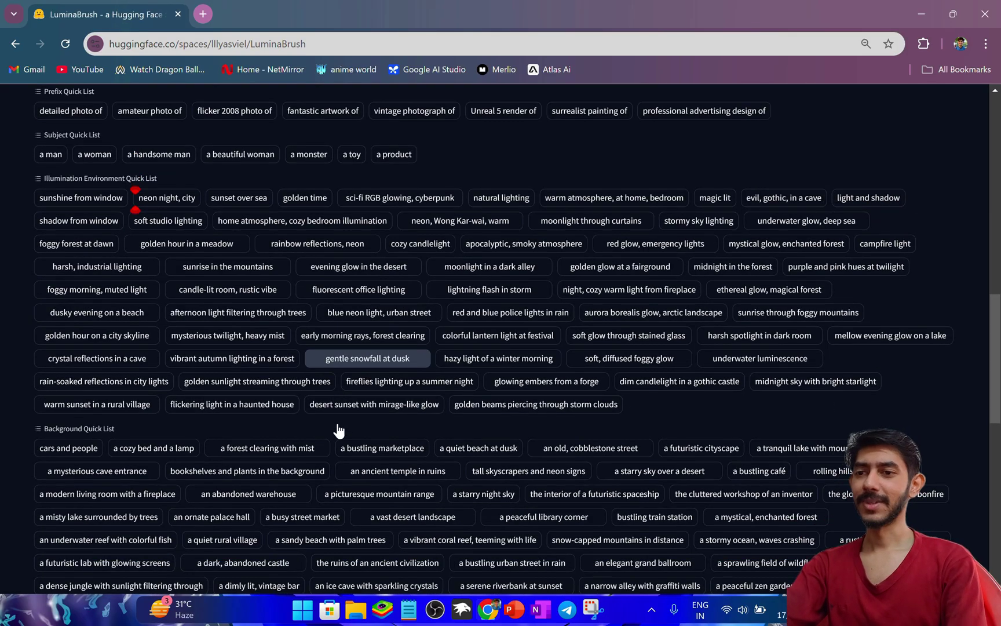
scroll(339, 430, down, 6)
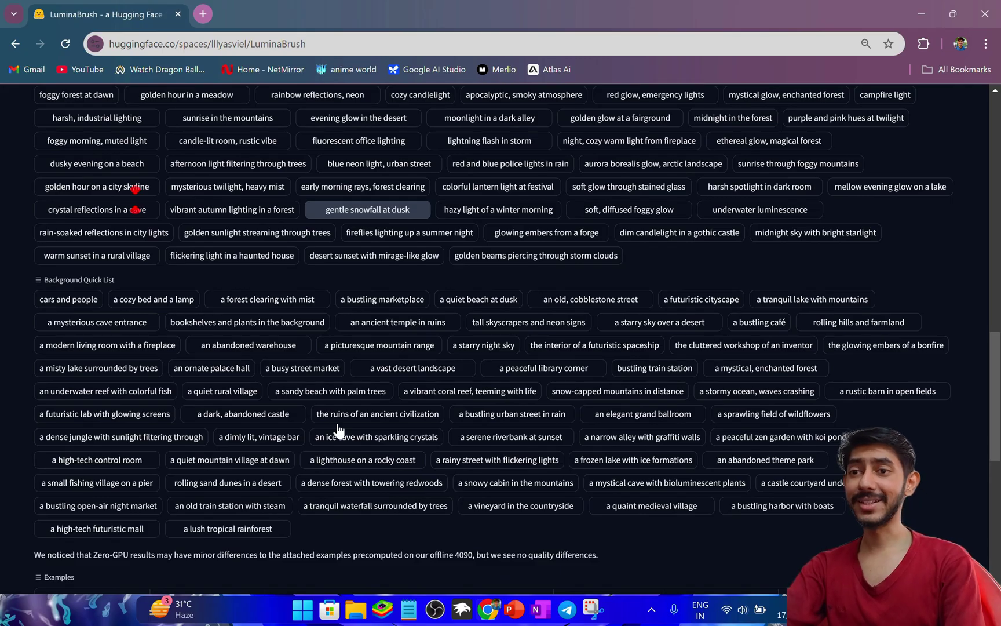
scroll(339, 430, up, 5)
scroll(339, 430, down, 2)
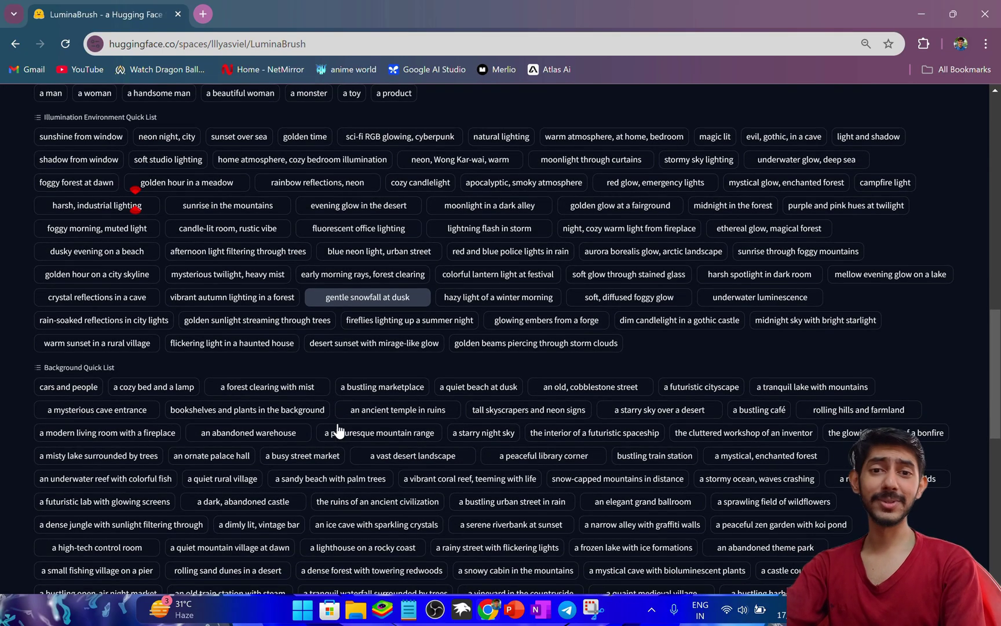
scroll(339, 430, up, 1)
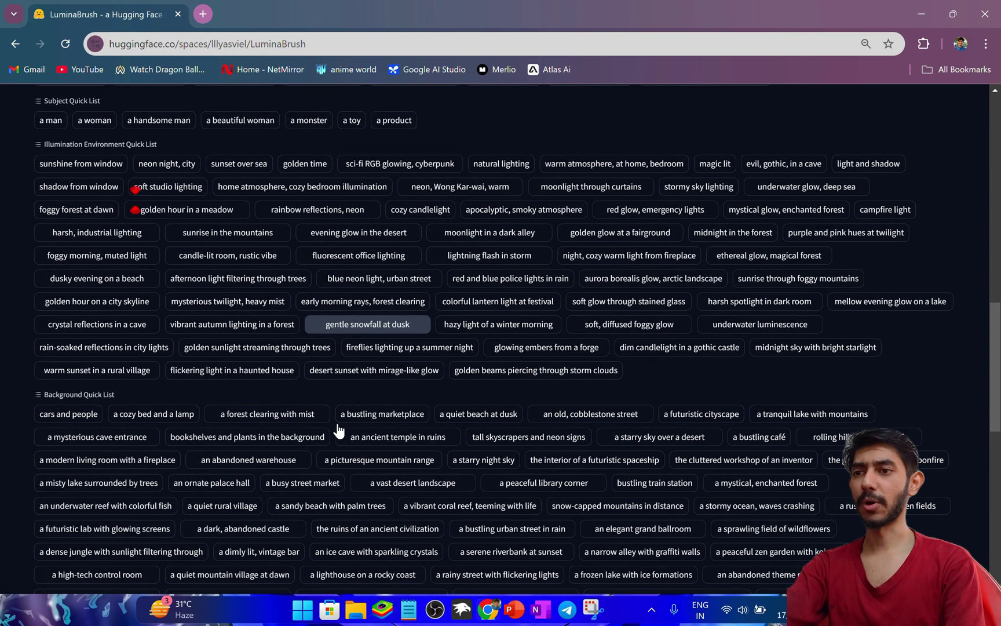
scroll(339, 430, down, 6)
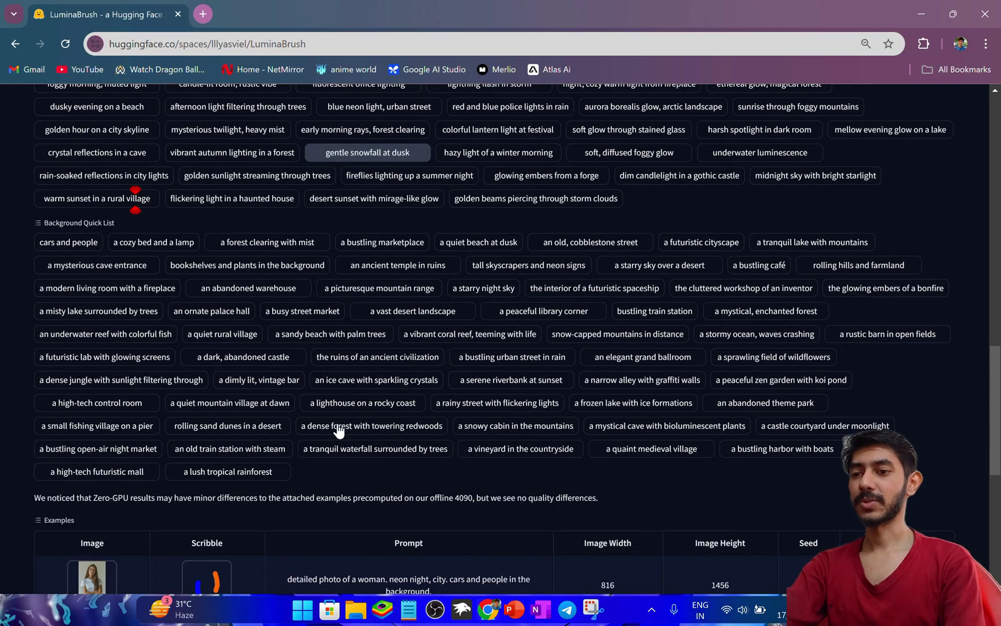
scroll(339, 430, up, 1)
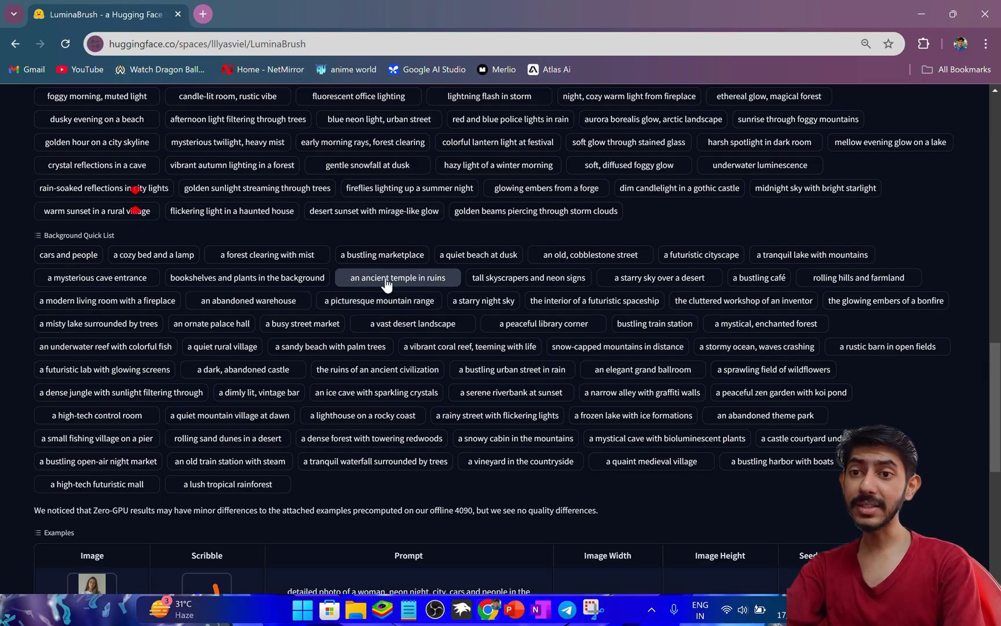
Run the 'sunshine from window. an ancient temple in ruins in the background.' prompt
scroll(387, 284, up, 5)
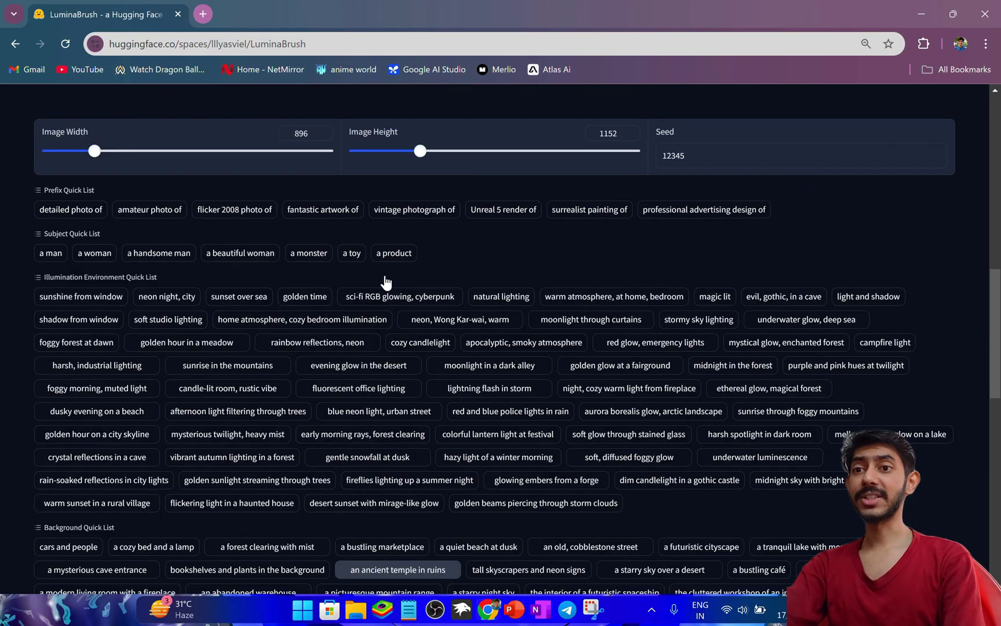
scroll(385, 282, up, 5)
scroll(586, 380, up, 3)
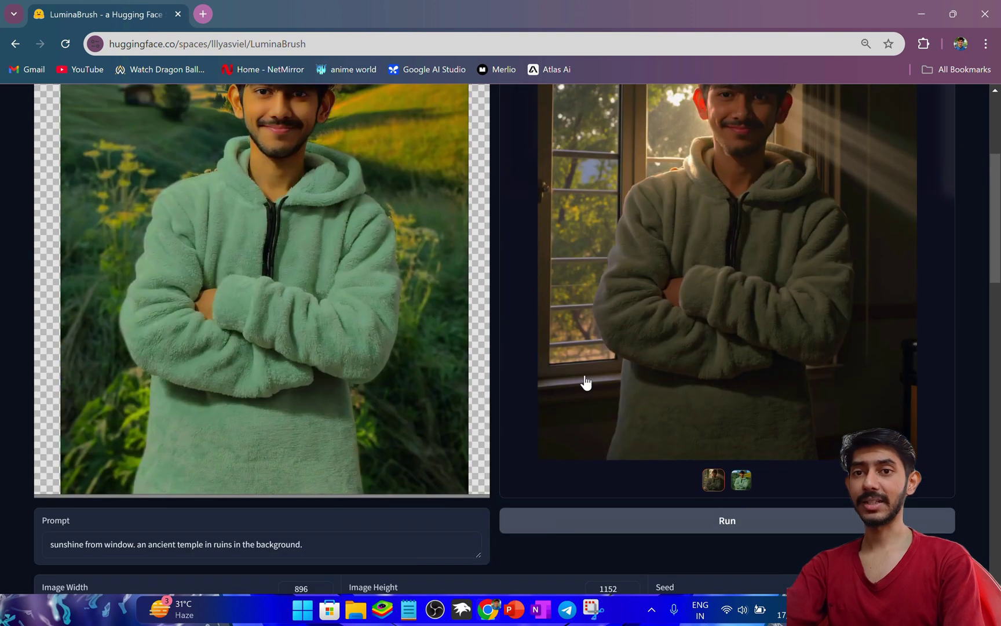
scroll(586, 382, up, 1)
scroll(586, 380, down, 1)
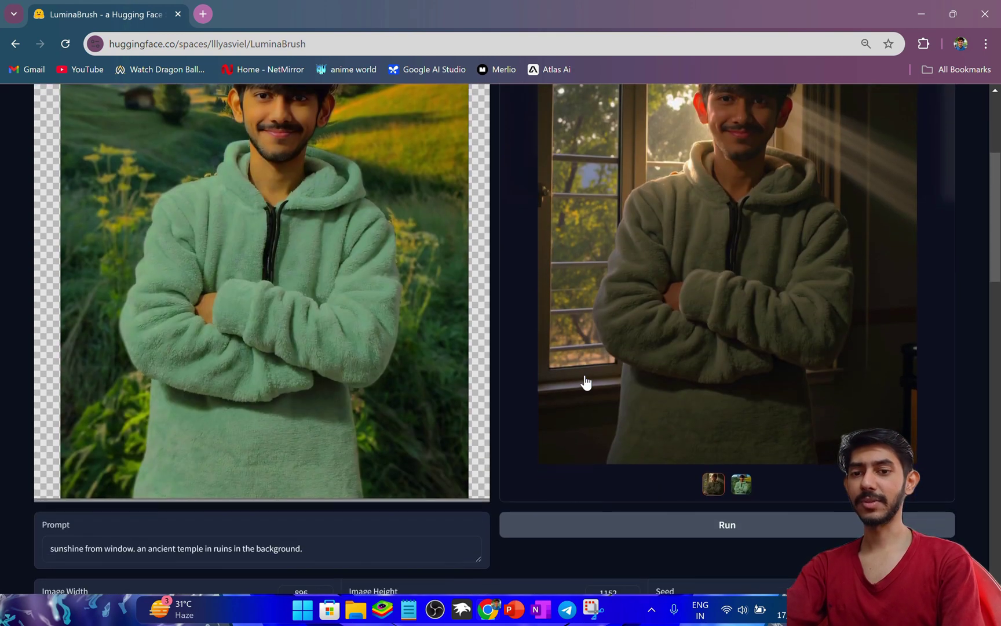
click(664, 527)
scroll(647, 378, up, 3)
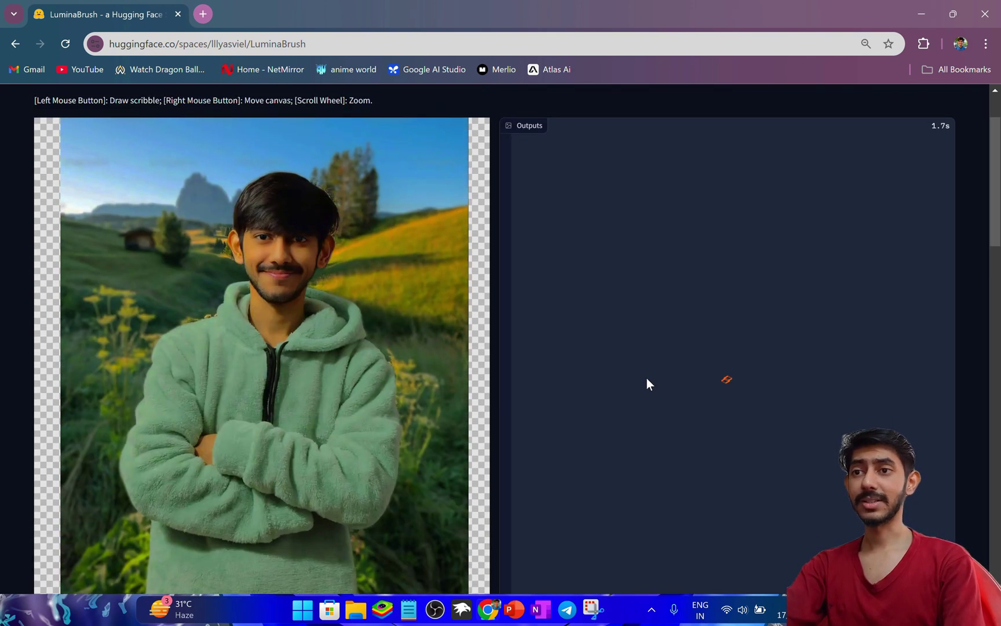
Wait for the temple-ruins generation to finish, then scroll to the new output thumbnails
scroll(647, 377, down, 1)
scroll(646, 378, up, 1)
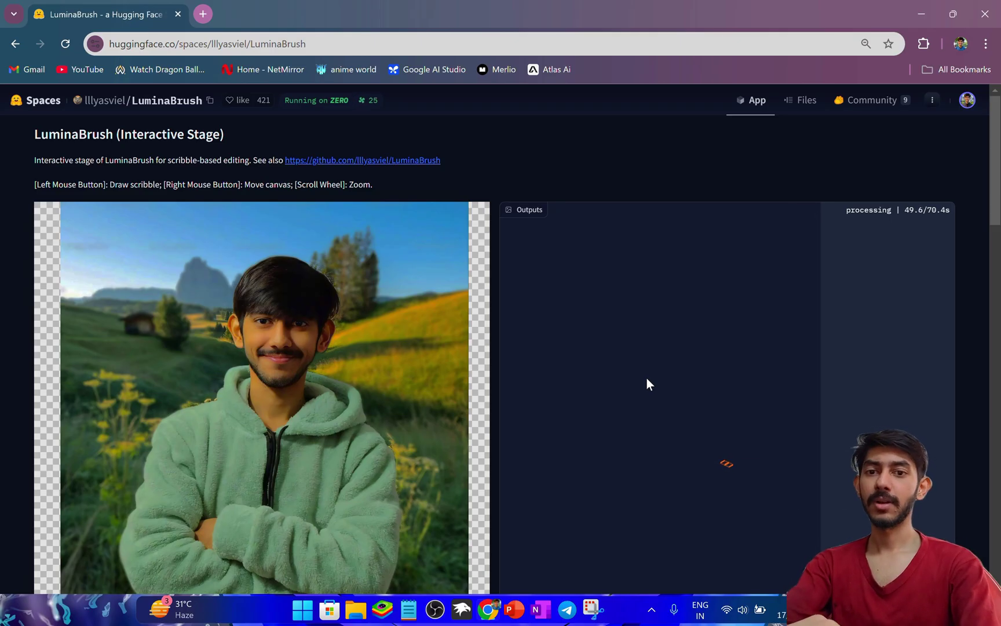
scroll(647, 378, down, 2)
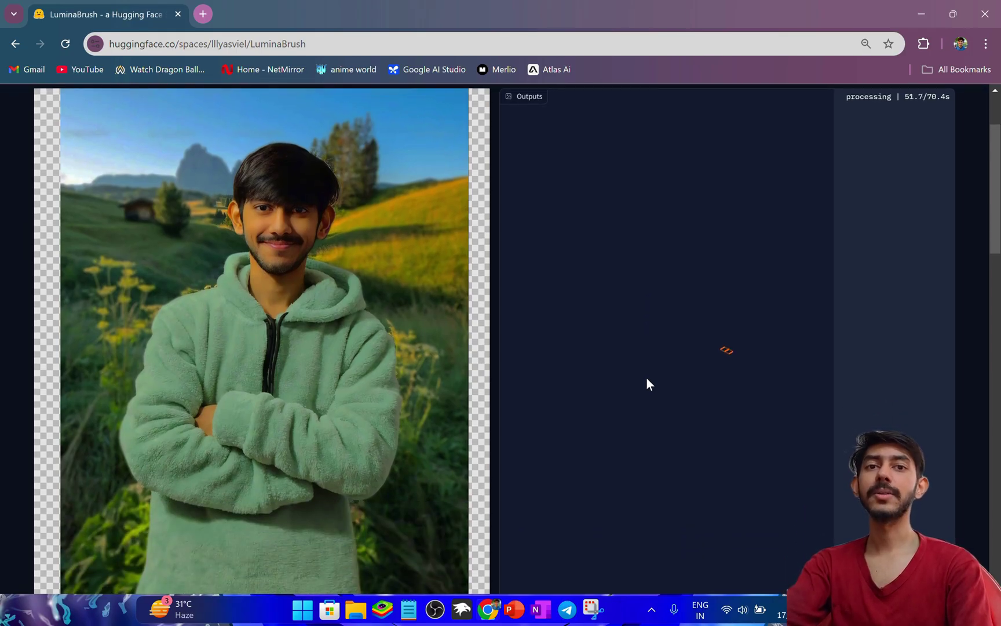
scroll(647, 378, down, 3)
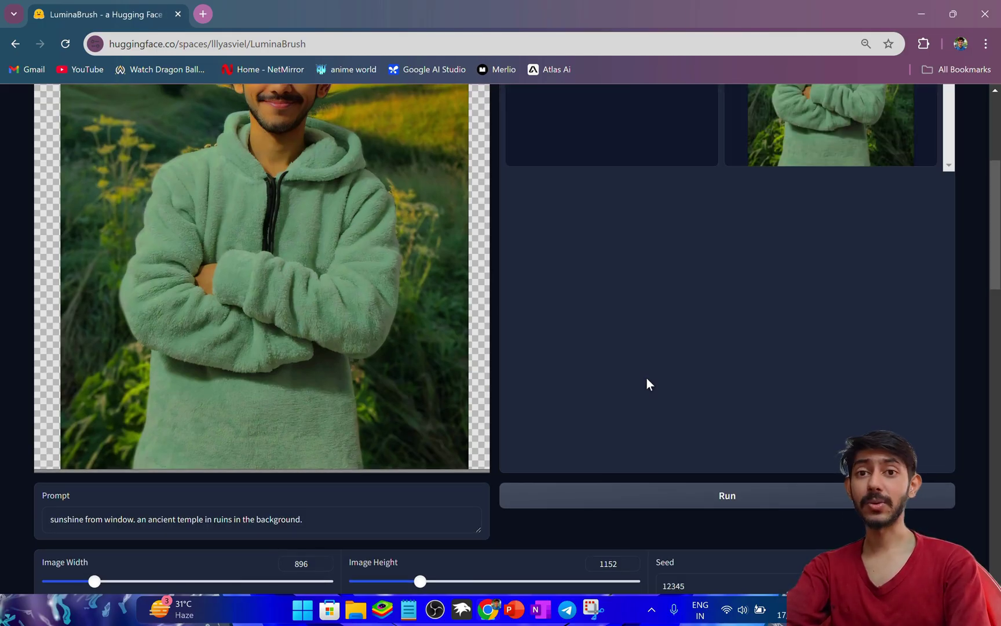
Enlarge the temple-ruins output showing the man in sunlight between stone pillars
scroll(647, 378, up, 2)
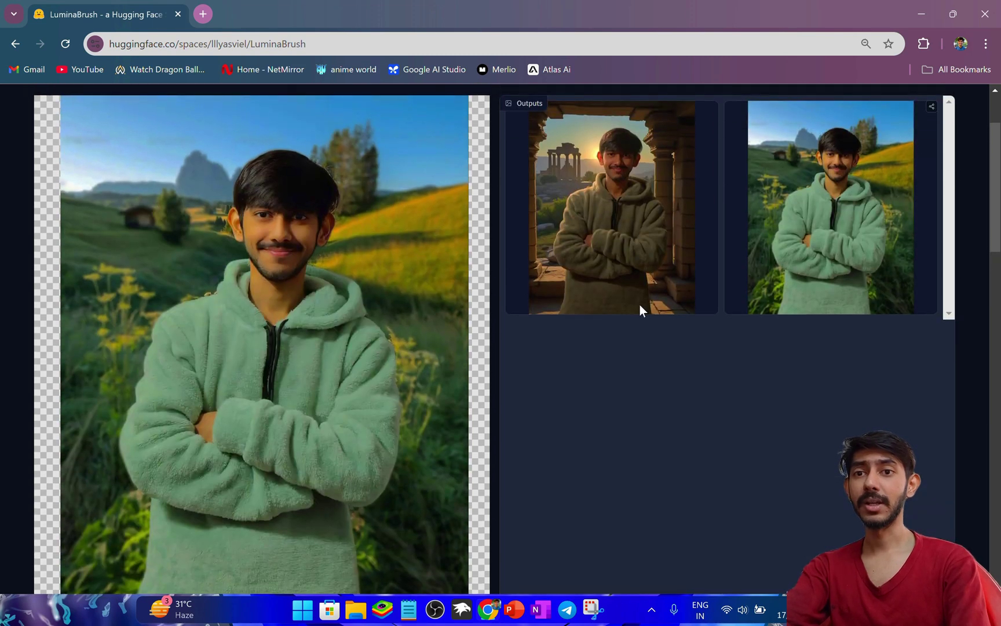
click(637, 261)
scroll(678, 347, down, 1)
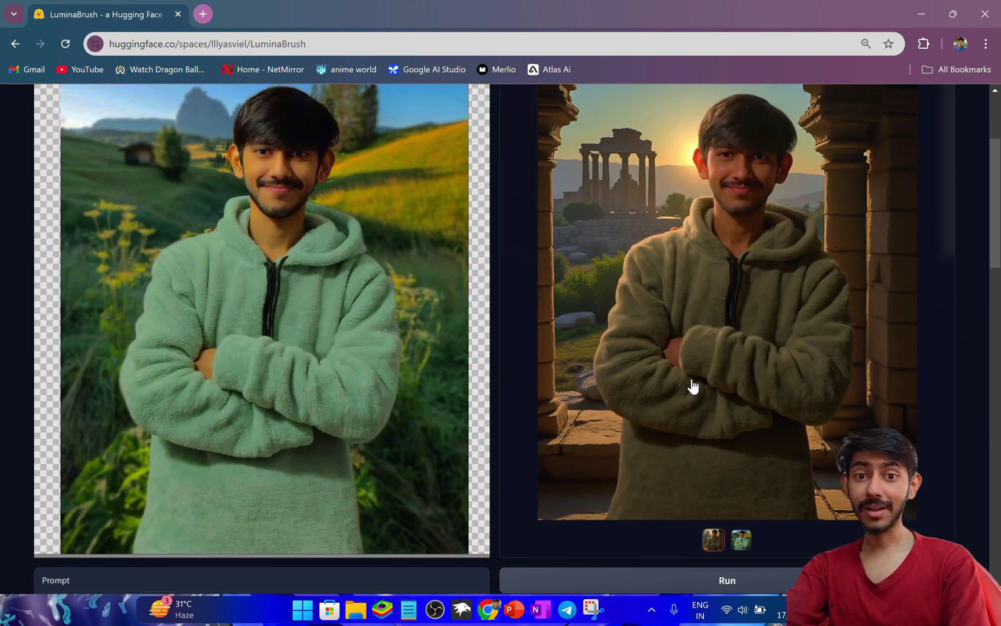
scroll(693, 386, up, 1)
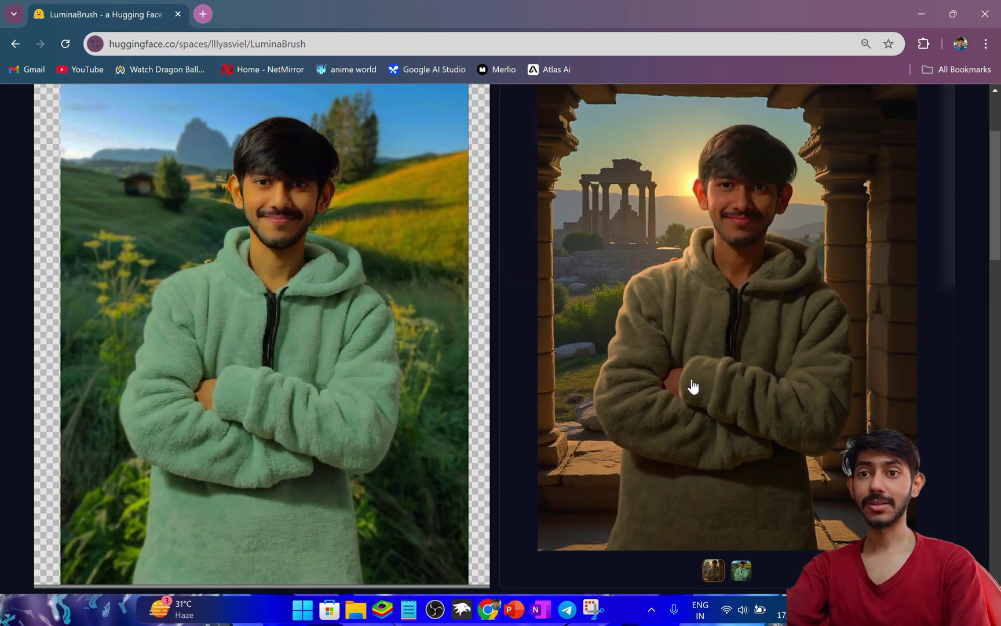
scroll(694, 386, up, 1)
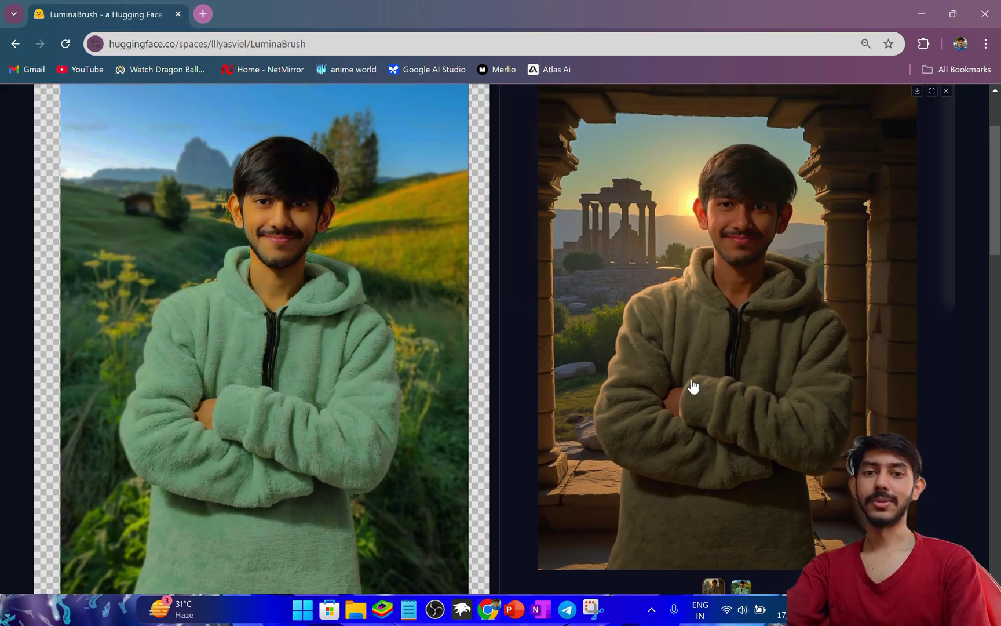
scroll(693, 386, down, 1)
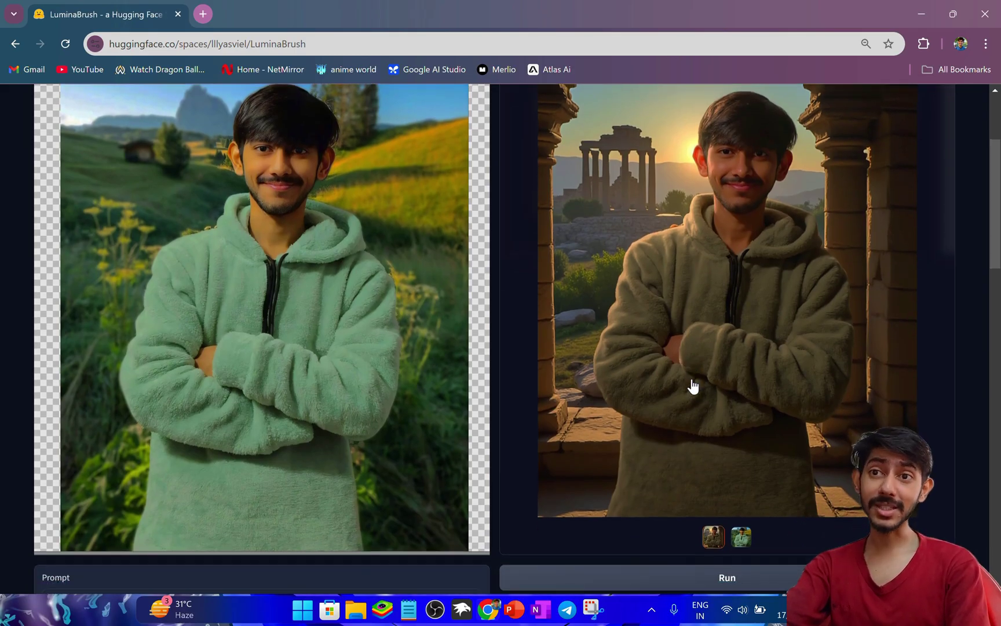
scroll(693, 386, down, 1)
scroll(693, 386, down, 3)
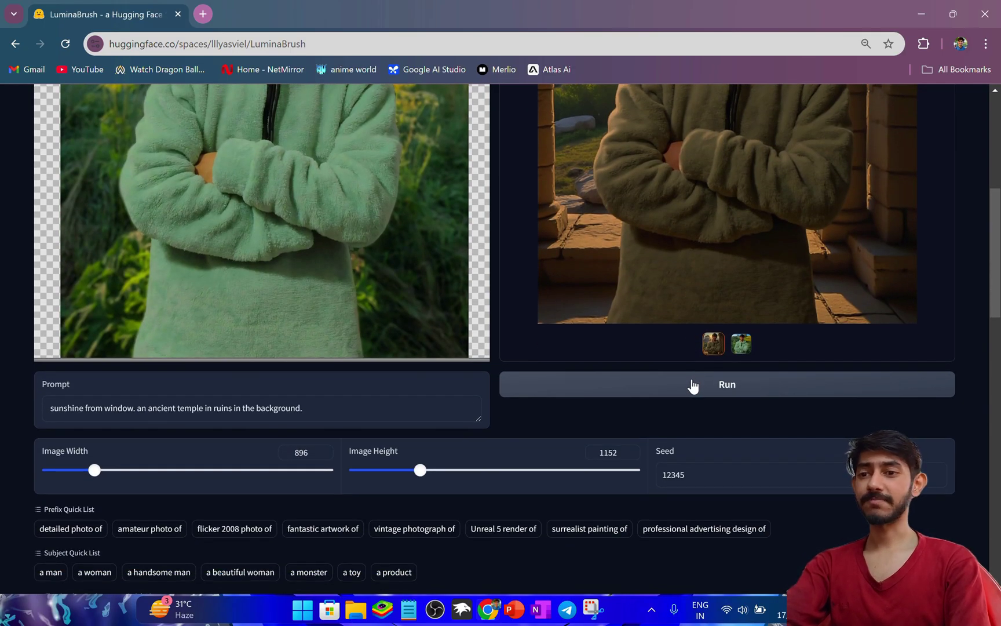
scroll(693, 386, up, 6)
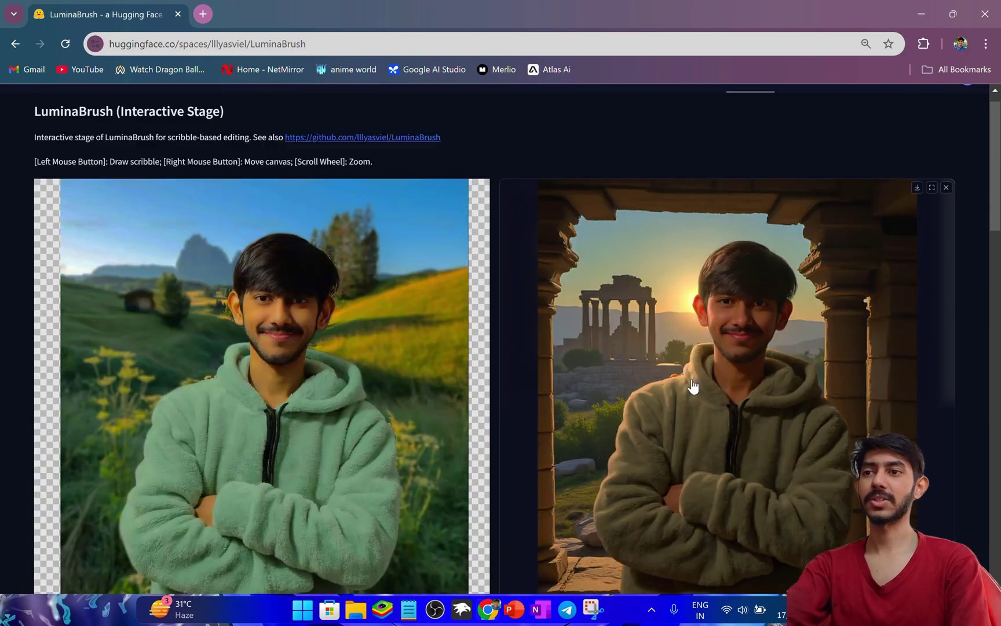
scroll(693, 386, down, 1)
scroll(694, 386, down, 4)
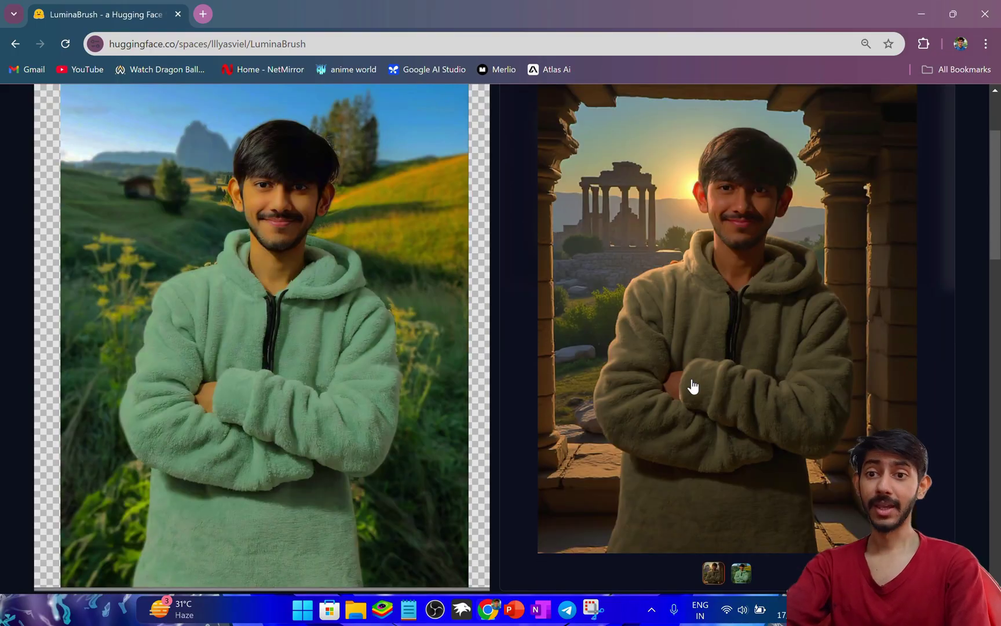
scroll(693, 386, down, 6)
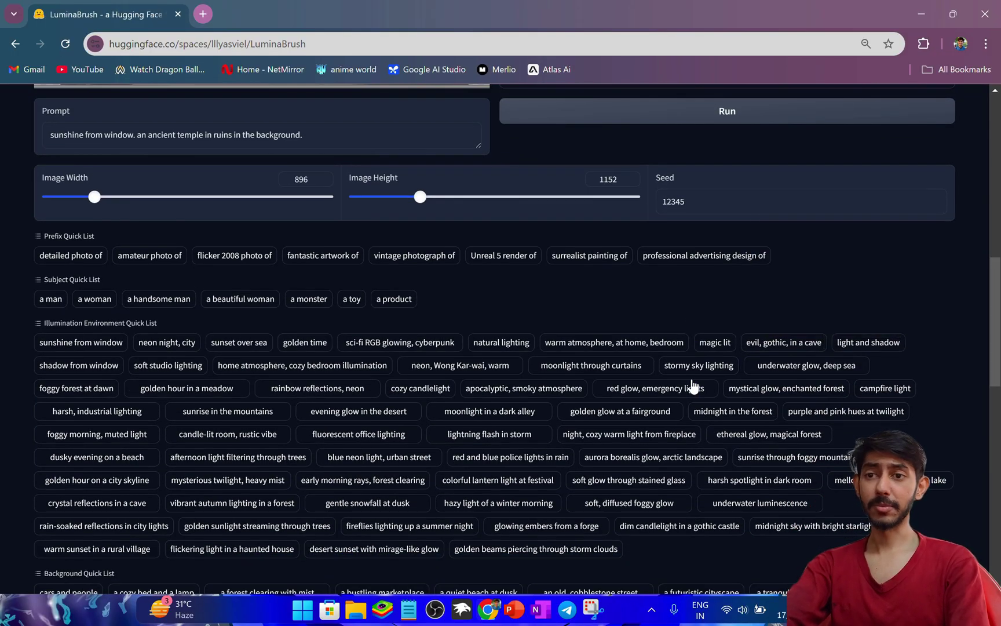
scroll(624, 236, up, 10)
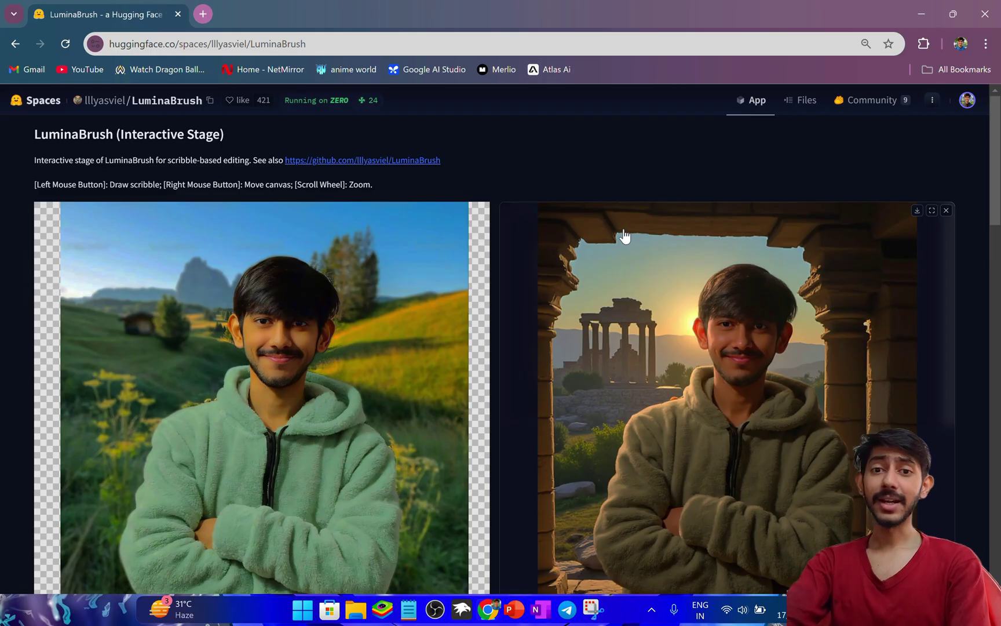
Go to huggingface.co/spaces and browse Spaces of the week like Kokoro Text-to-Speech
click(43, 105)
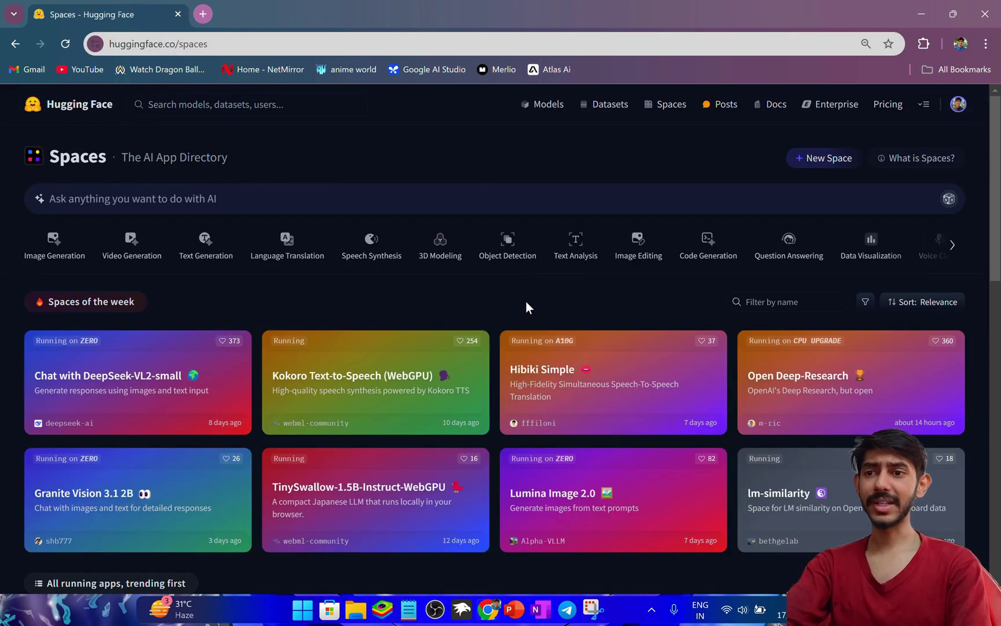
scroll(525, 301, down, 2)
scroll(527, 302, down, 1)
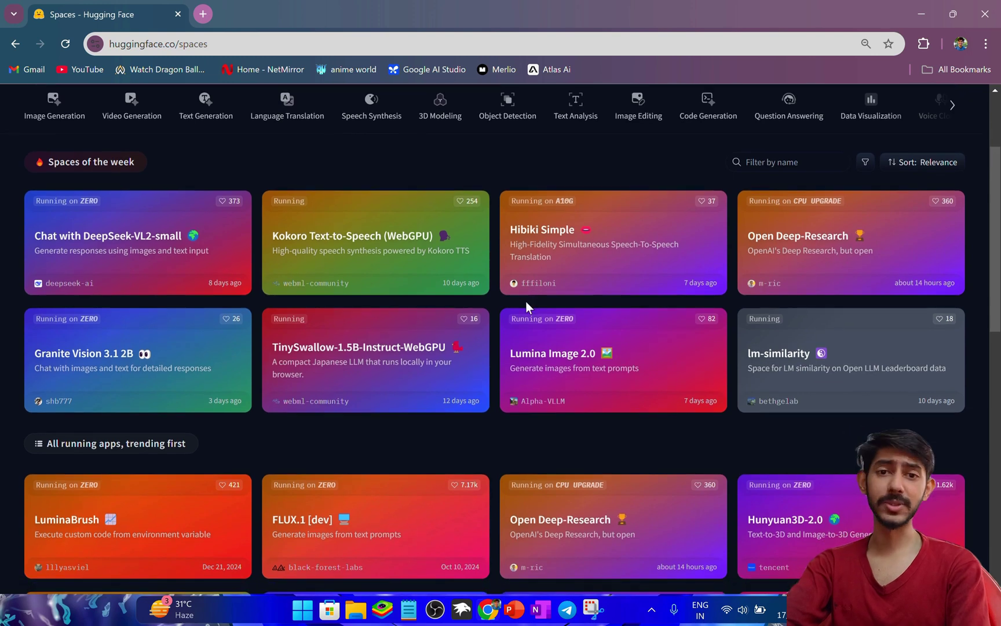
scroll(525, 301, up, 1)
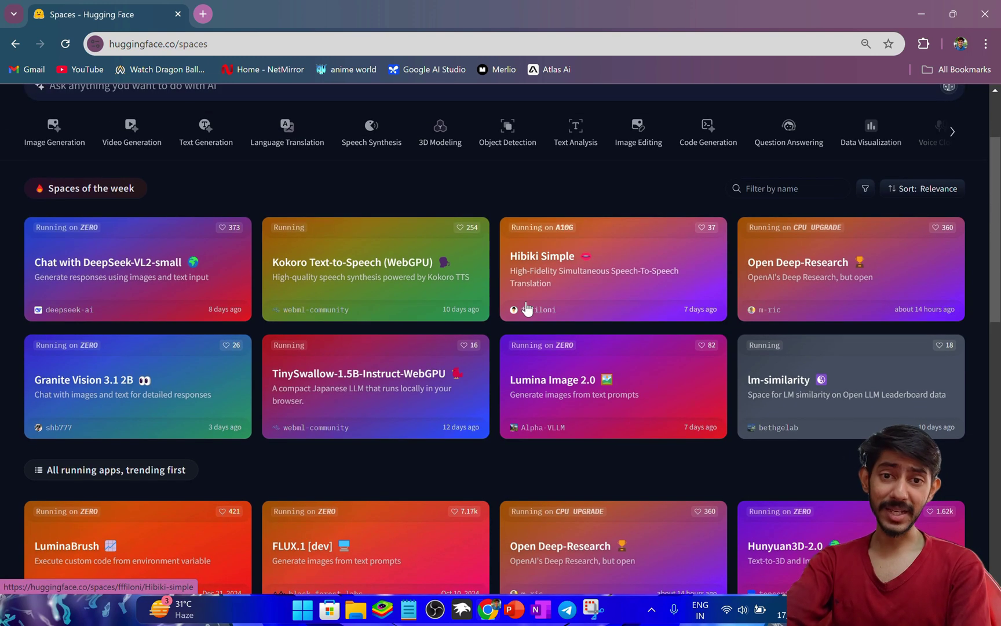
scroll(528, 309, up, 1)
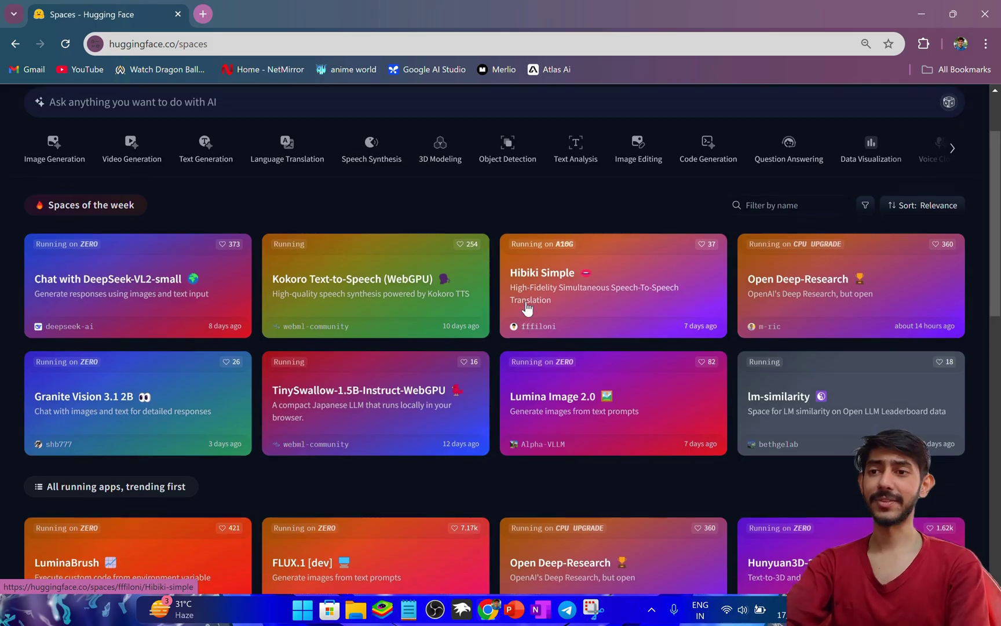
scroll(527, 309, up, 1)
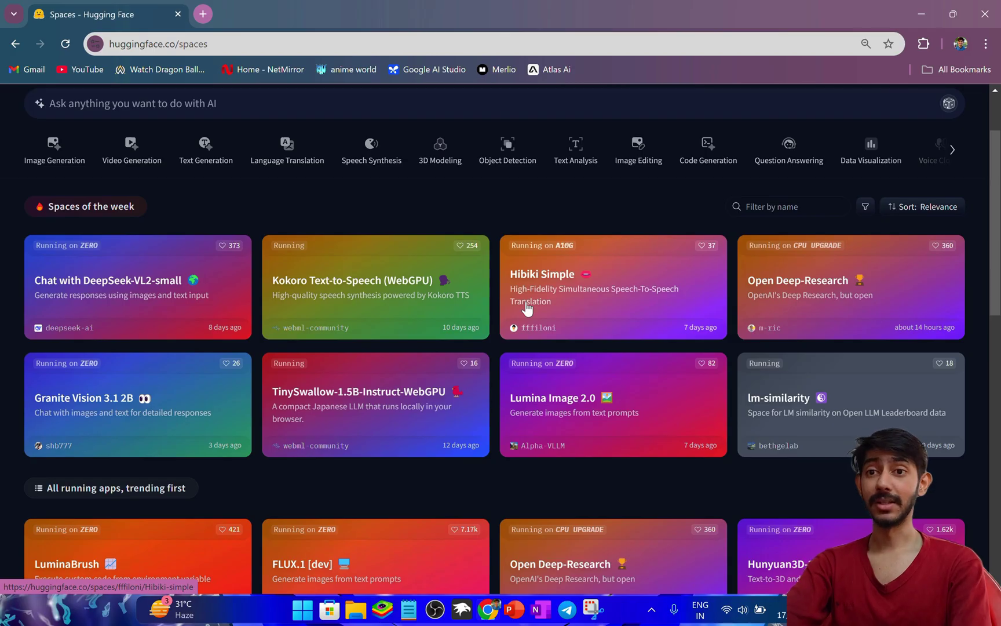
scroll(527, 308, up, 1)
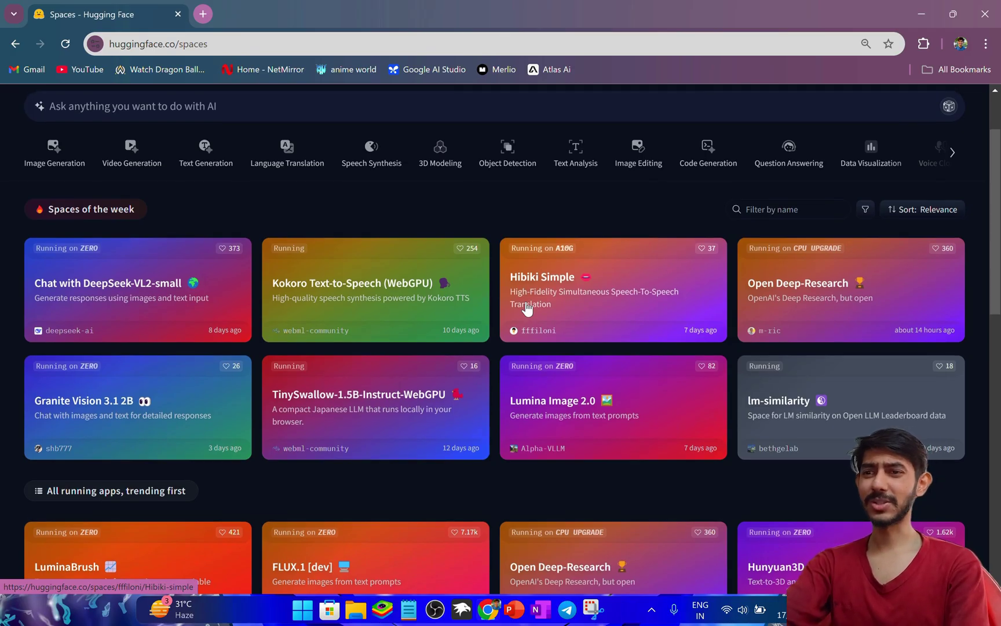
scroll(527, 309, up, 2)
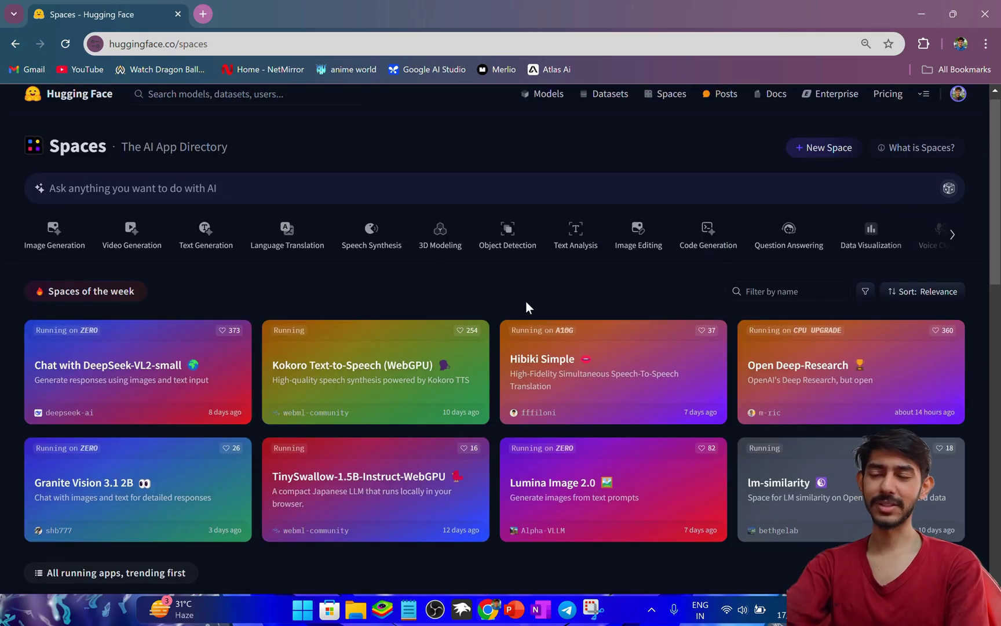
scroll(526, 307, down, 1)
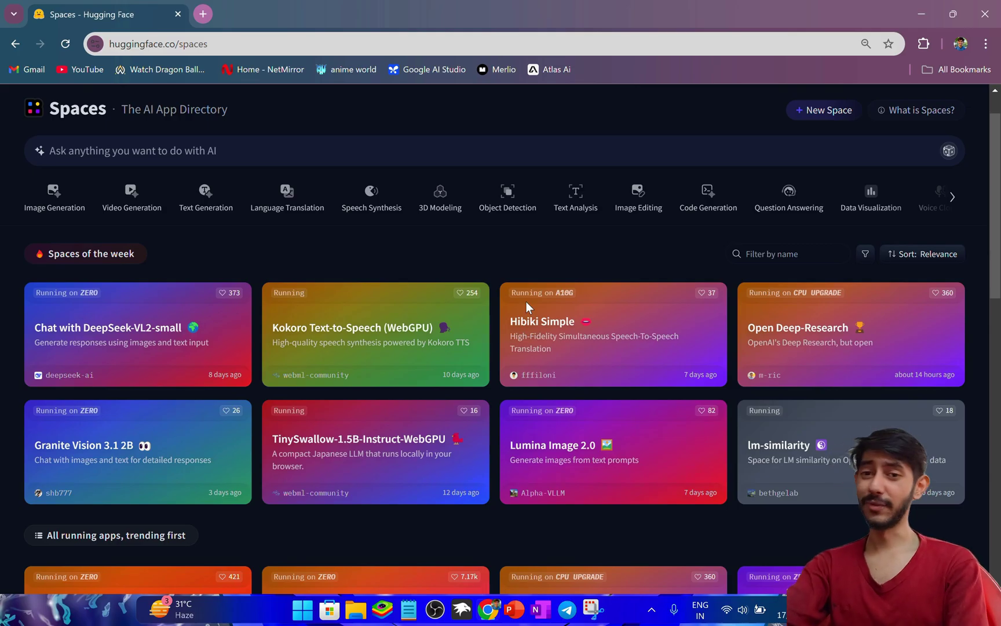
scroll(527, 302, up, 1)
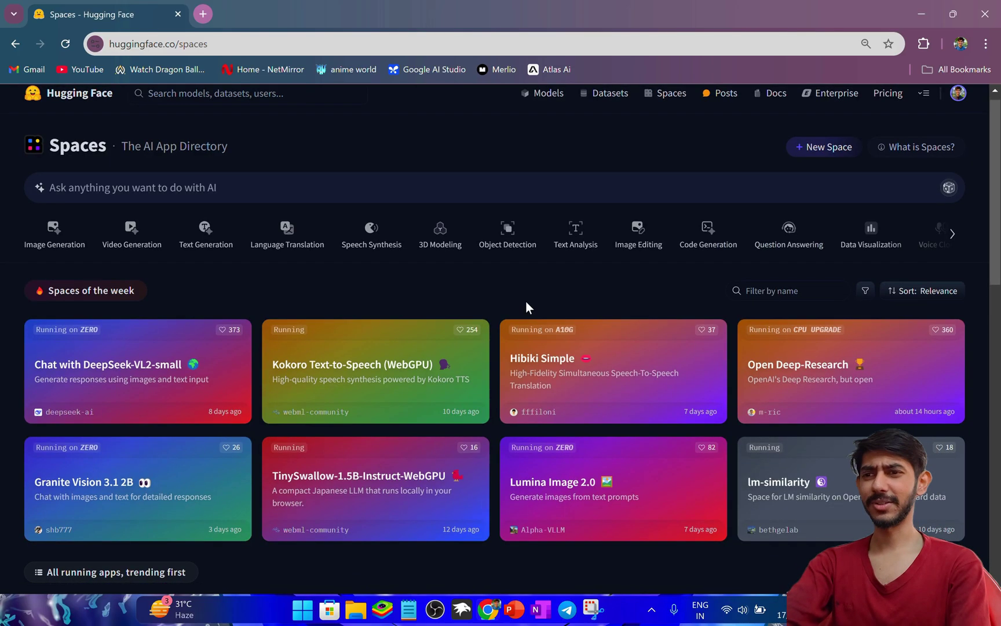
scroll(526, 302, down, 1)
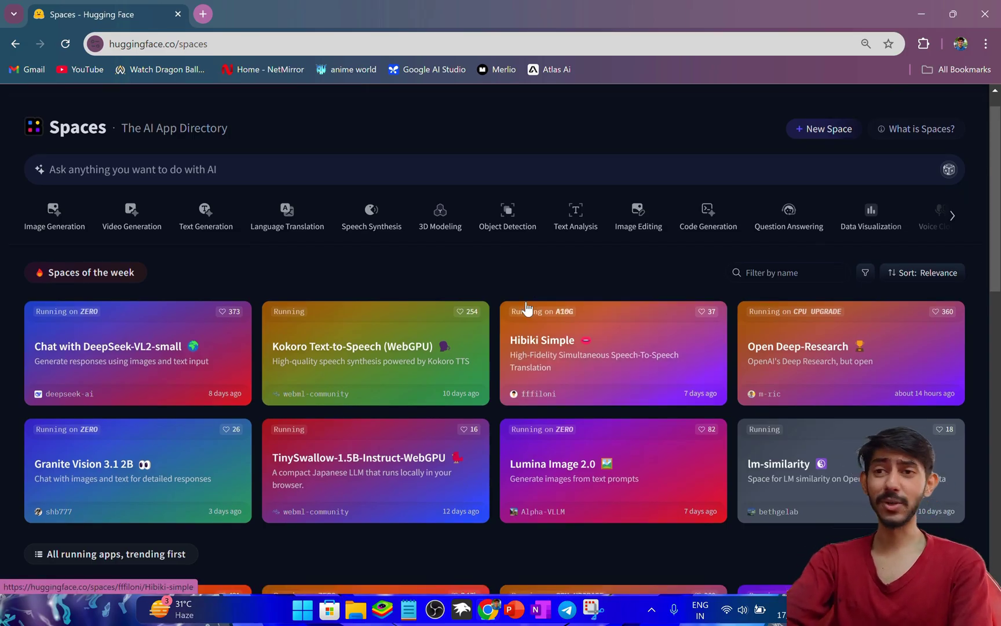